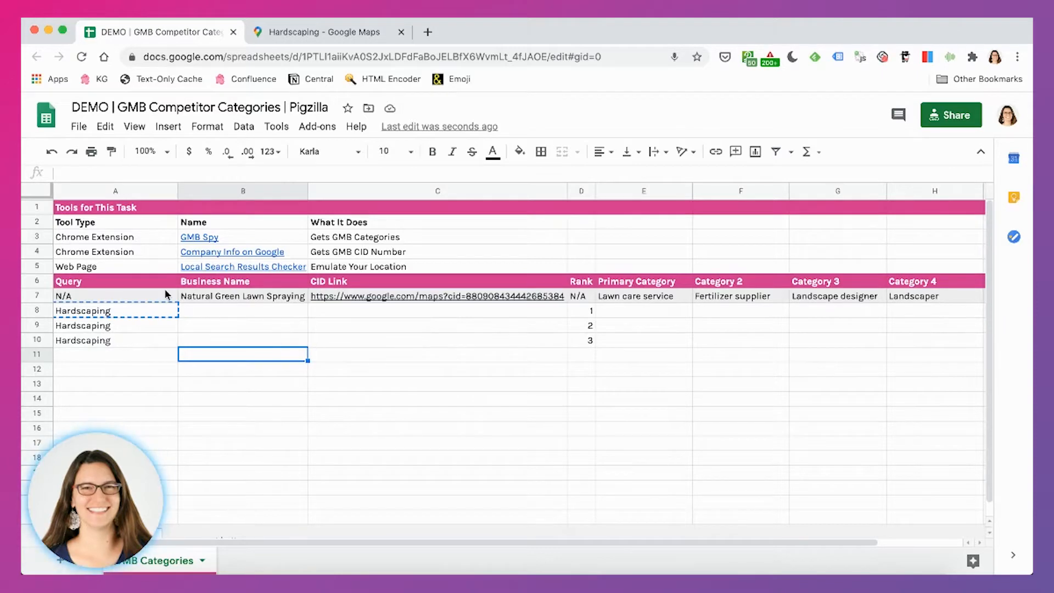
Review the Local Search Results Checker and GMB Spy entries in the list of tools.
mouse_move(270, 272)
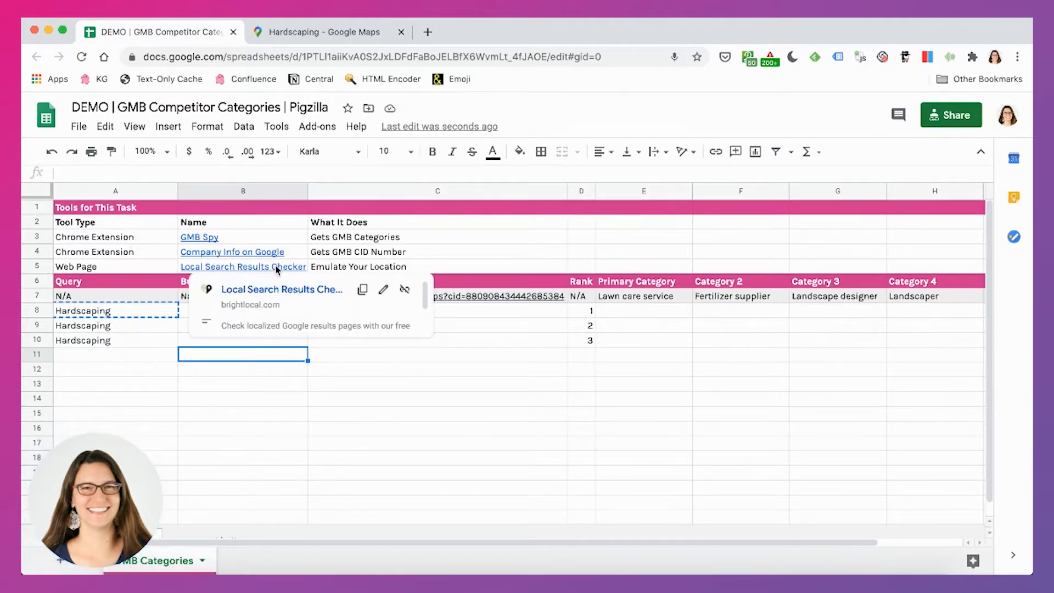
left_click(140, 252)
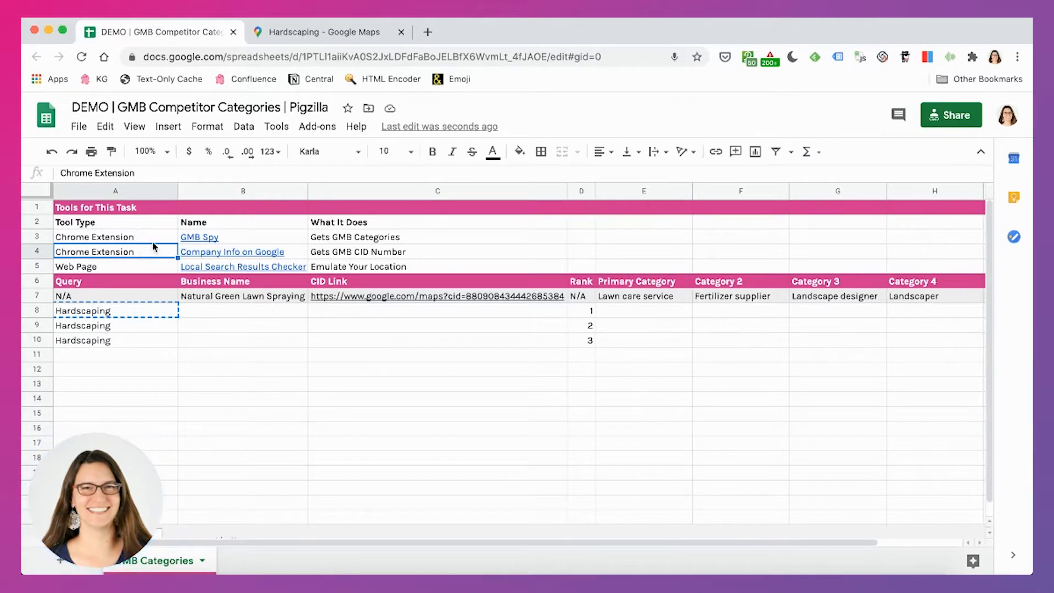
mouse_move(231, 241)
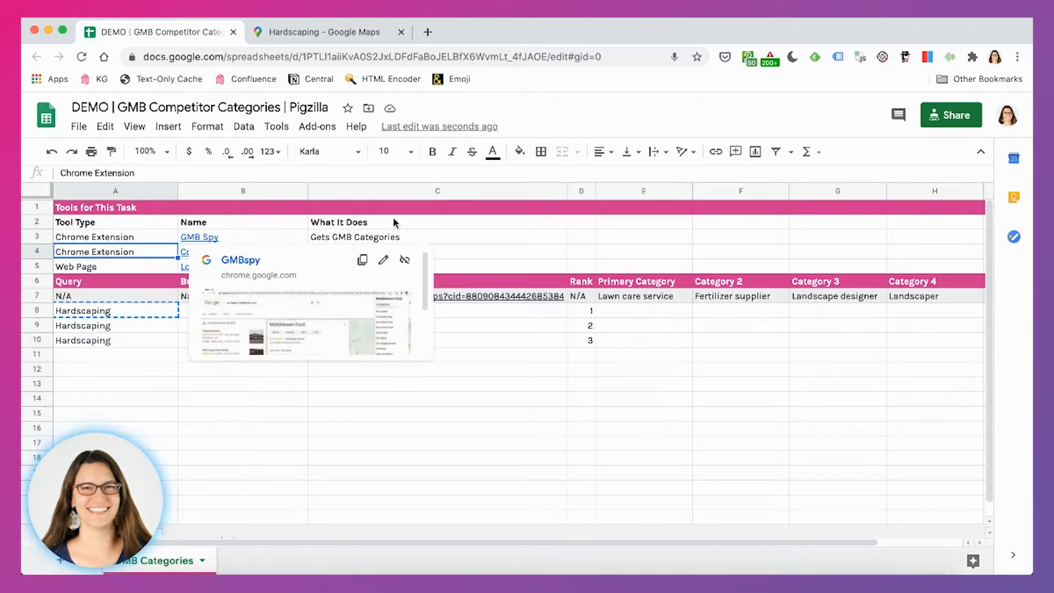
Switch to Google Maps, open the Tampa Bay Pavers and Hardscapes listing and view its categories with GMB Spy.
key("ctrl+Tab")
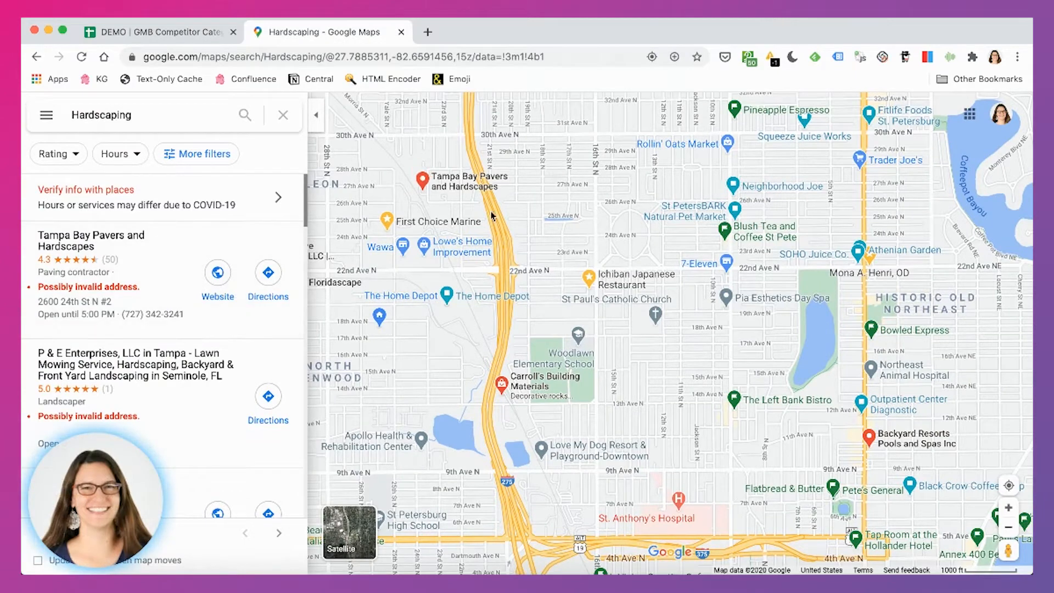
left_click(180, 268)
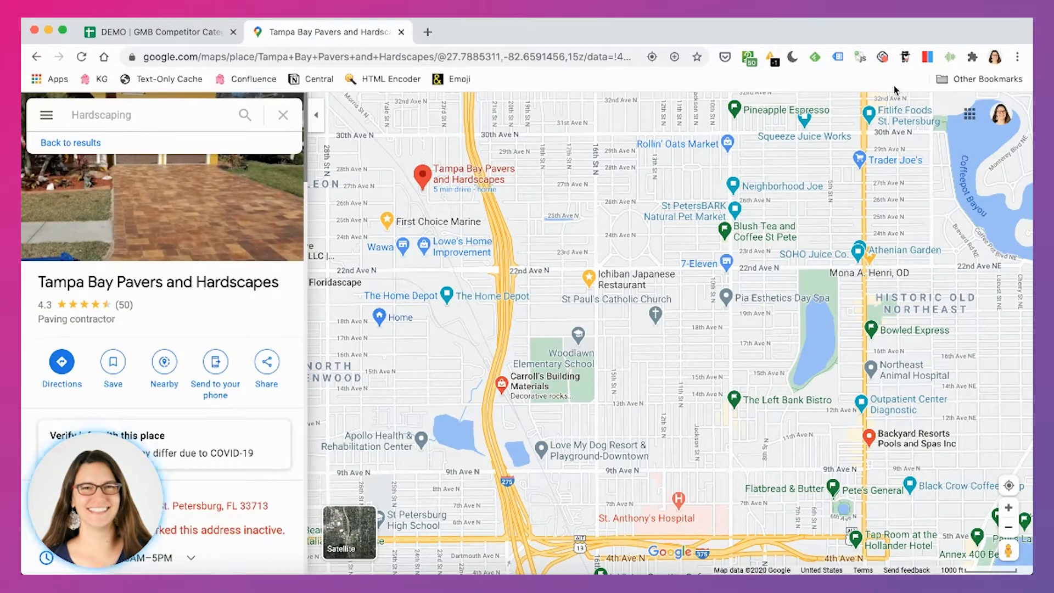
left_click(906, 57)
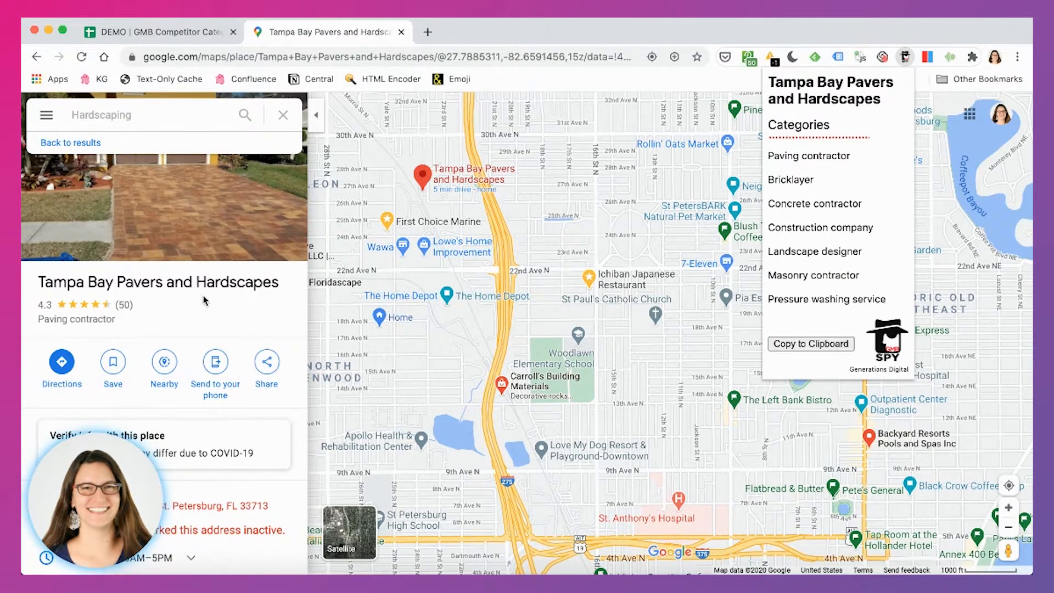
Check the Company Info on Google tool in the spreadsheet, and use it to view the CID link of Tampa Bay Pavers and Hardscapes.
left_click(154, 32)
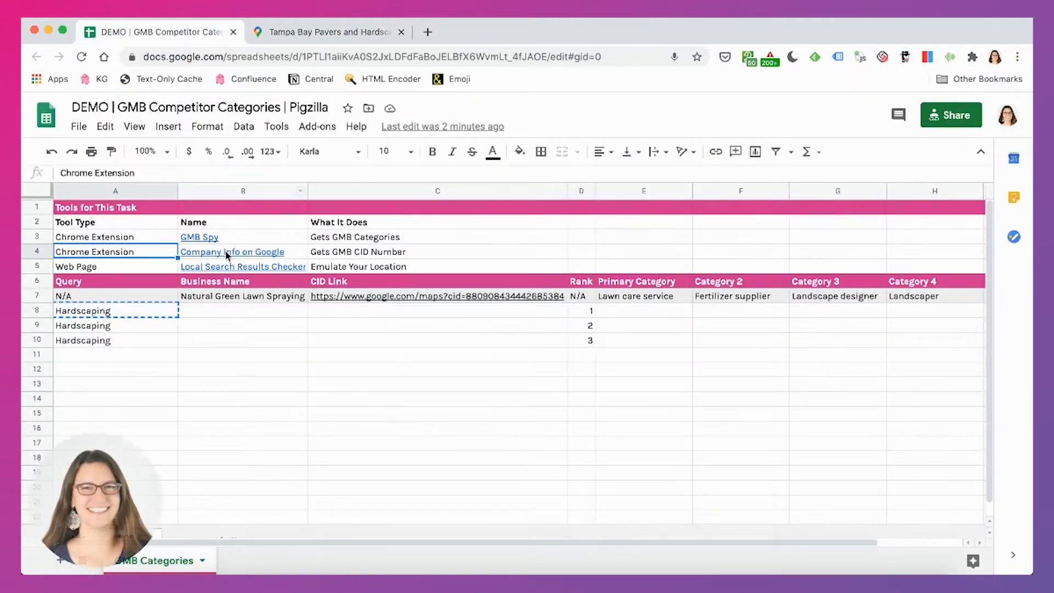
left_click(321, 34)
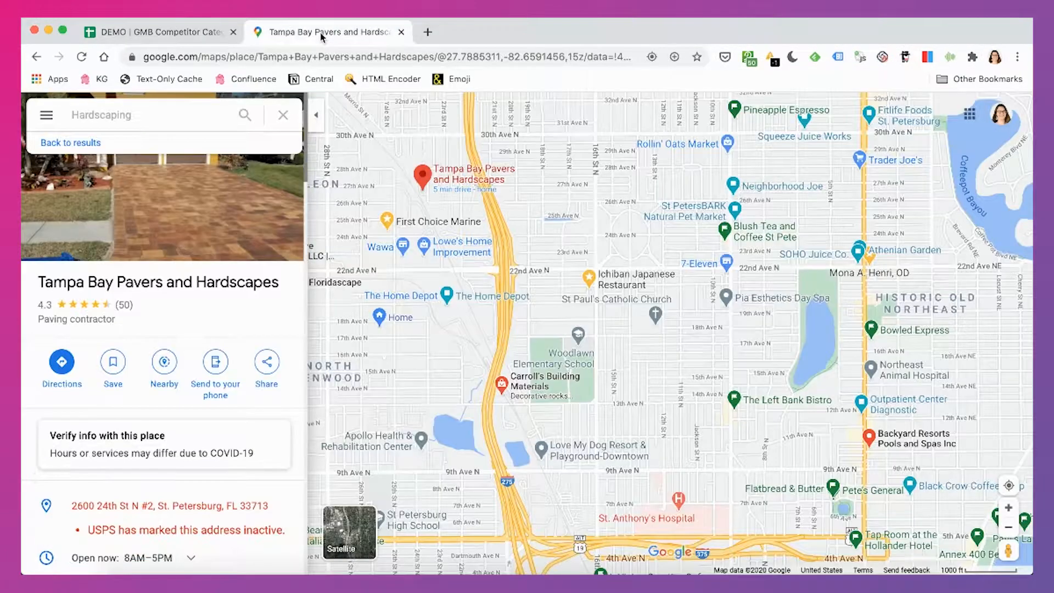
left_click(928, 58)
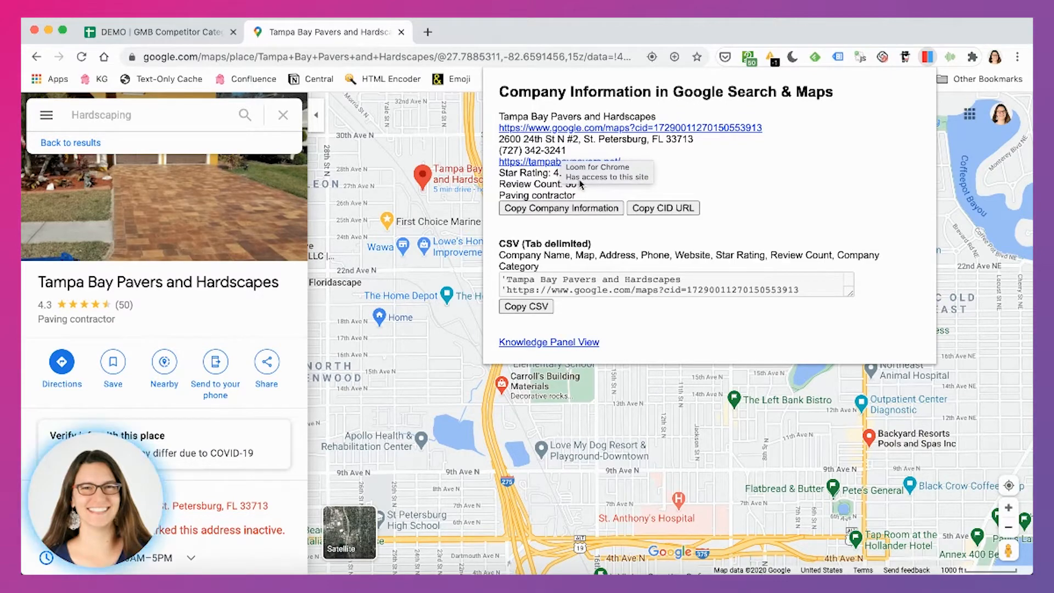
Open BrightLocal's Local Search Results Checker page from the spreadsheet's tool list.
left_click(176, 38)
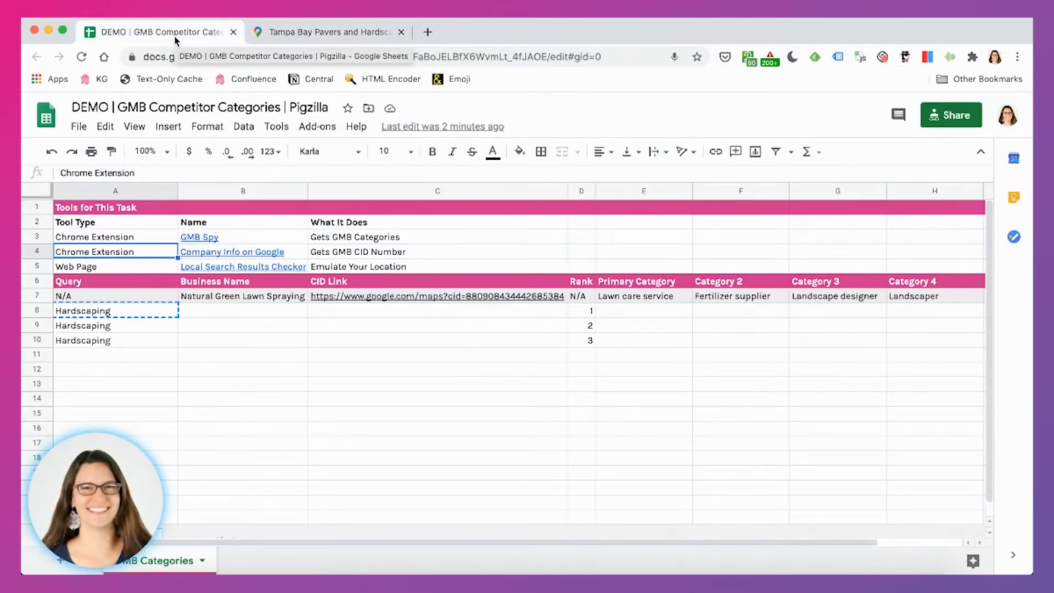
left_click(143, 270)
mouse_move(256, 269)
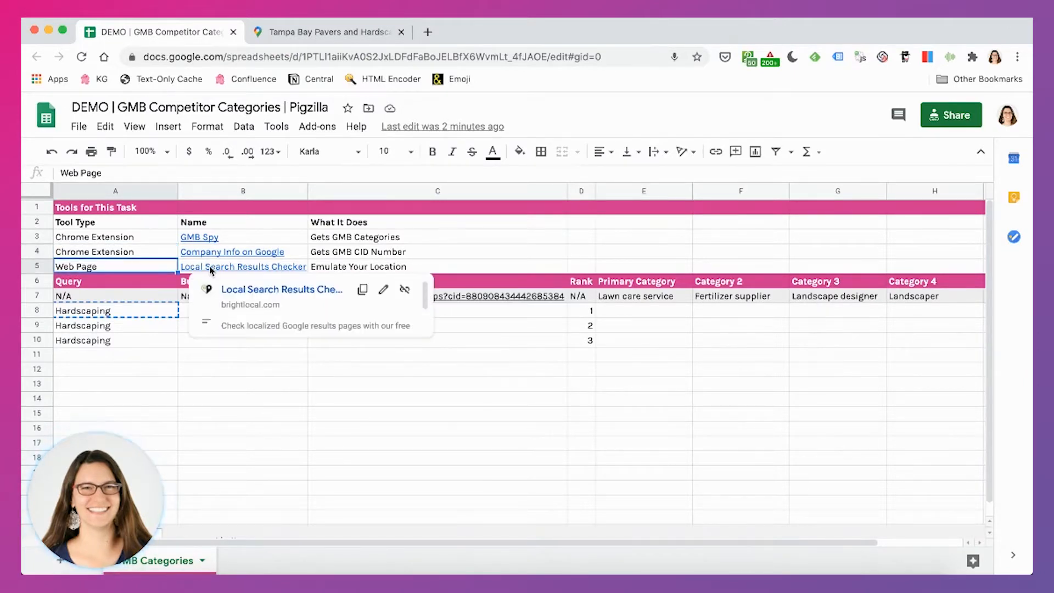
left_click(260, 290)
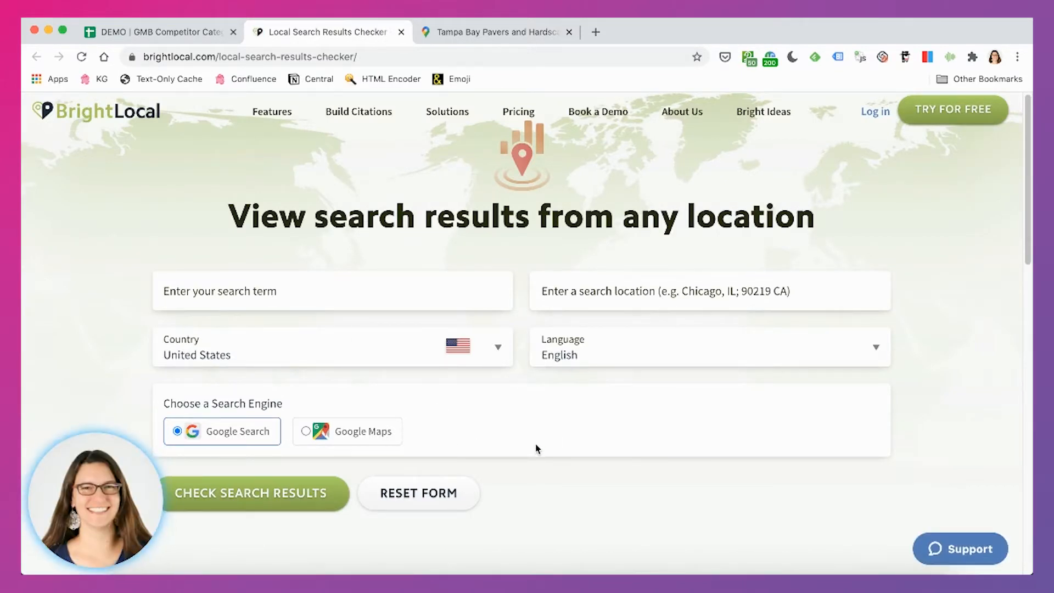
key("ctrl+Tab")
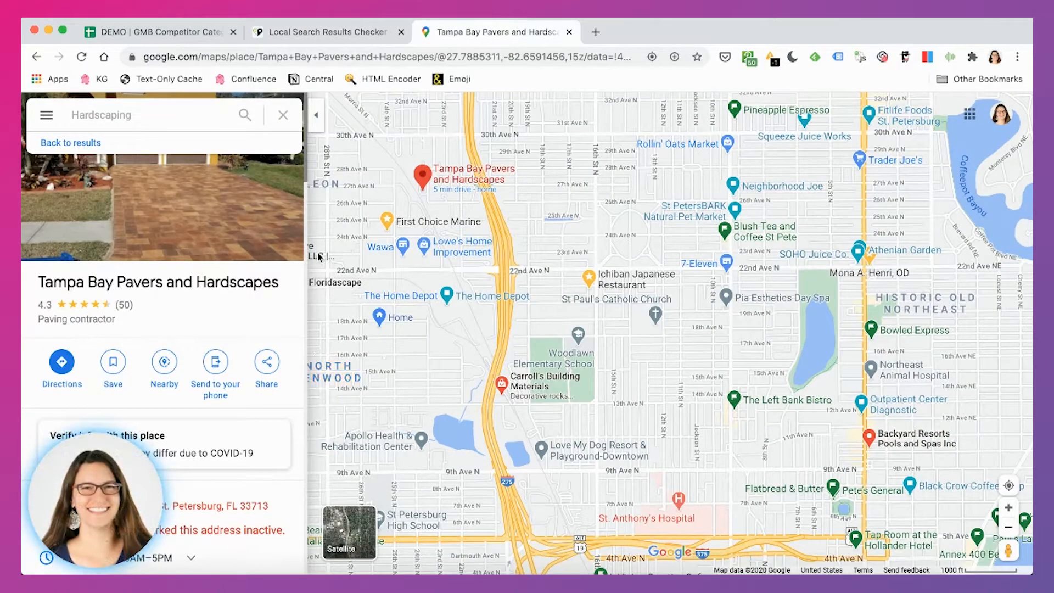
left_click(324, 33)
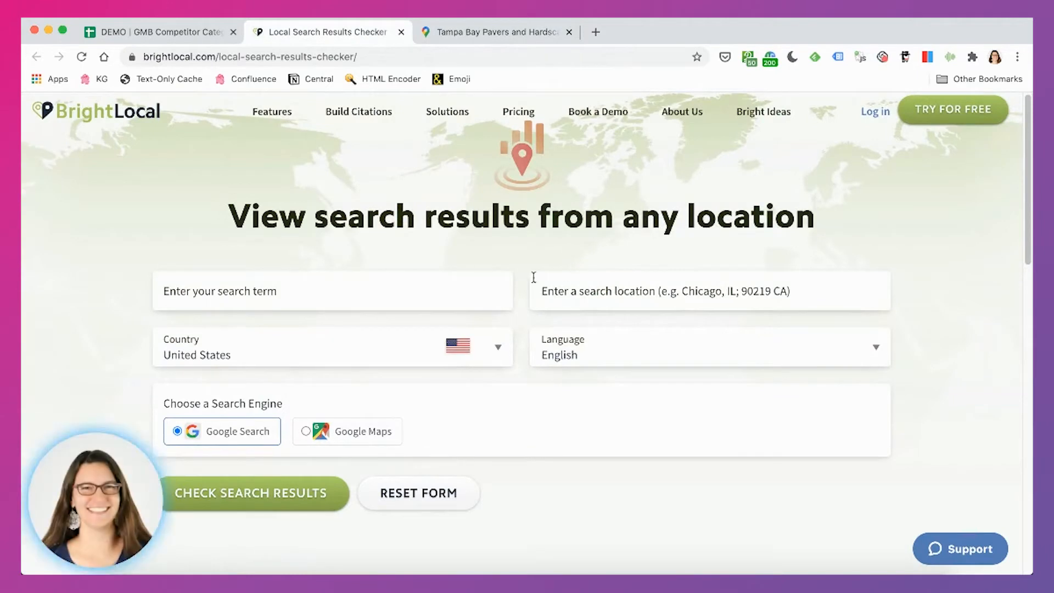
Check localized Google Maps results for the search term Hardscaping in Miami, FL.
left_click(585, 292)
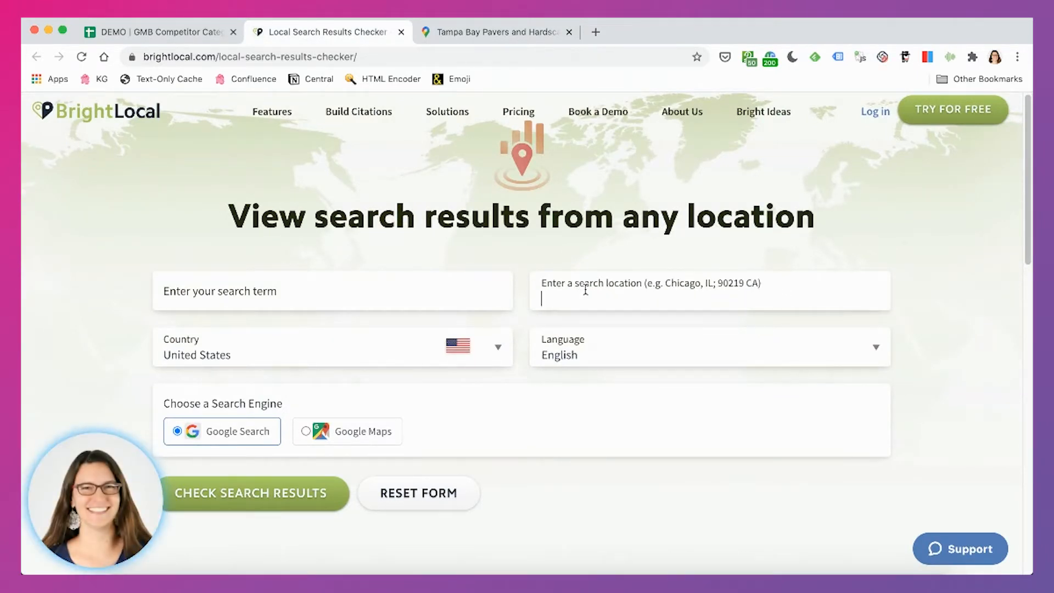
type("Miami, FL")
left_click(286, 293)
type("Hardscaping")
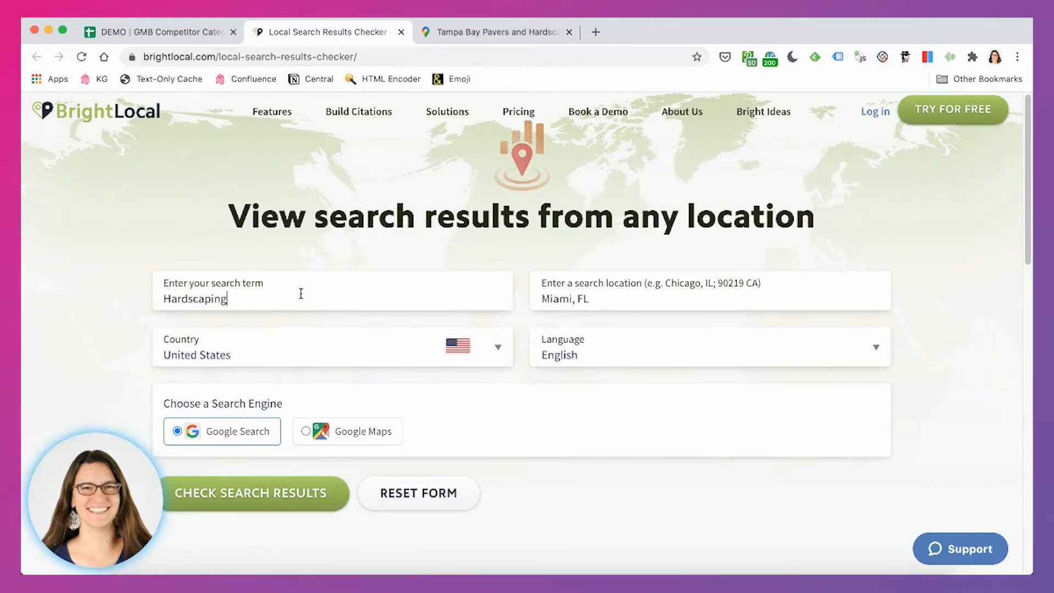
scroll(613, 406, "down", 1)
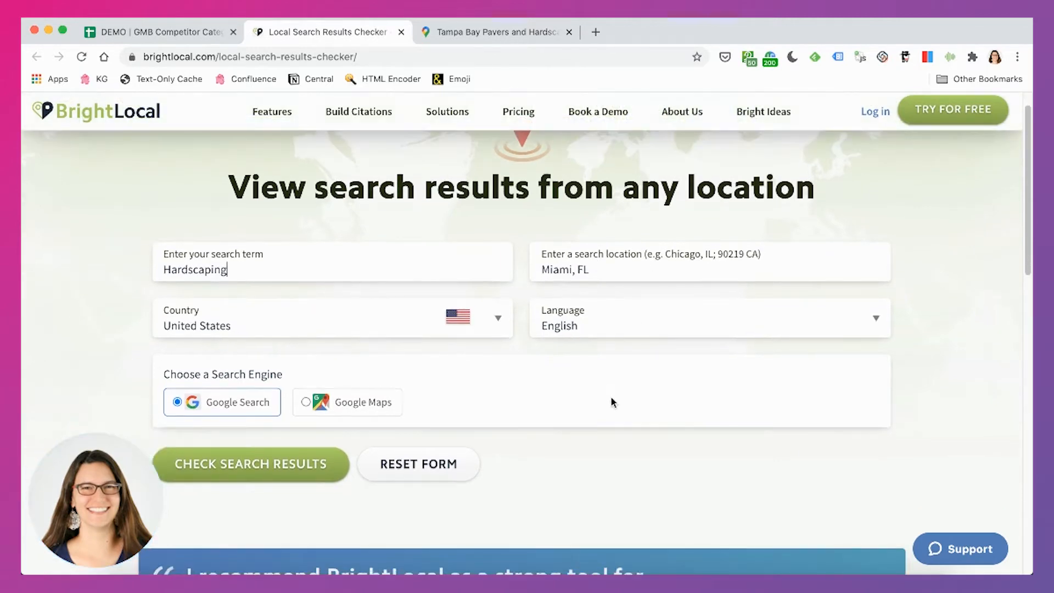
left_click(306, 402)
left_click(300, 476)
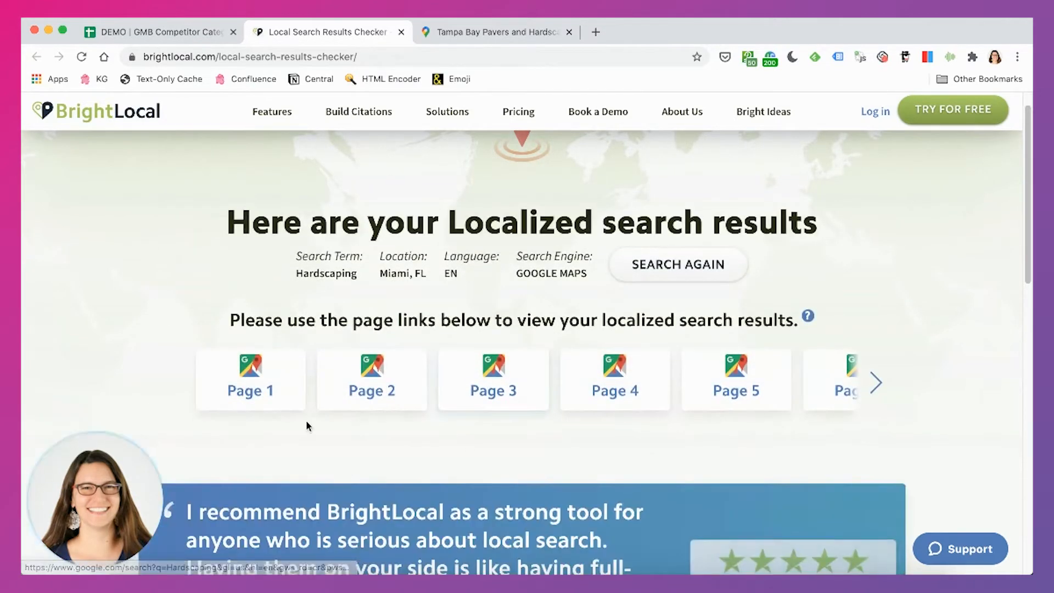
Open page 1 of the localized results, dismiss the trend chart and browse the ranked businesses.
left_click(255, 400)
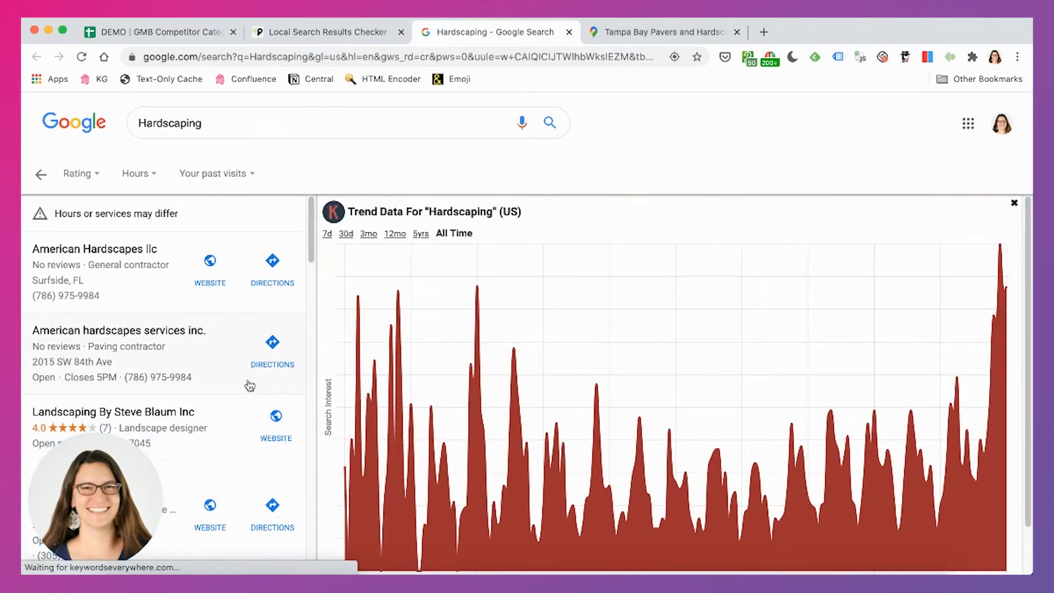
left_click(1015, 203)
scroll(209, 383, "down", 2)
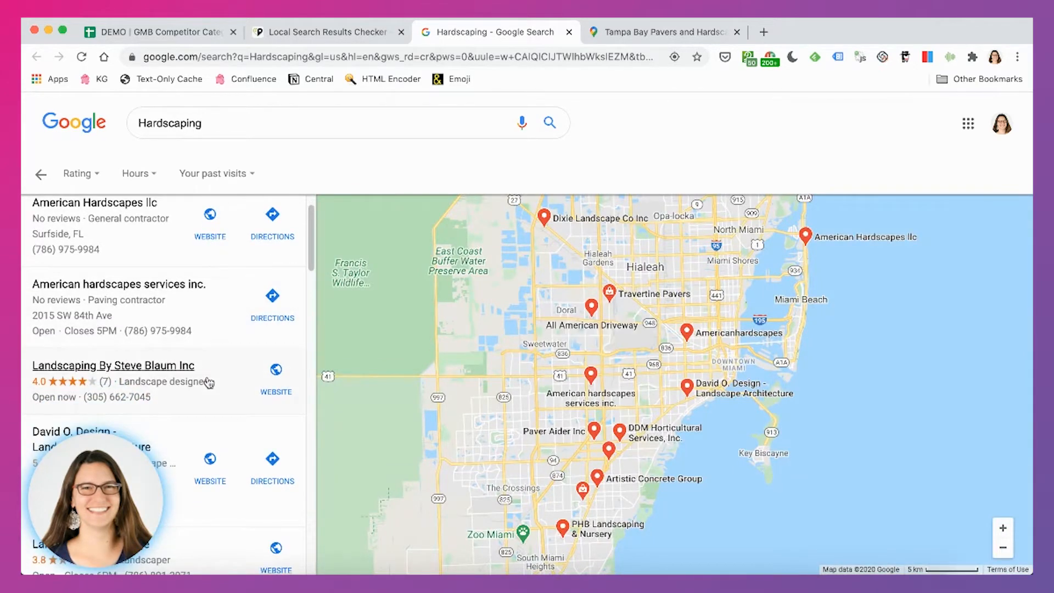
scroll(208, 373, "up", 2)
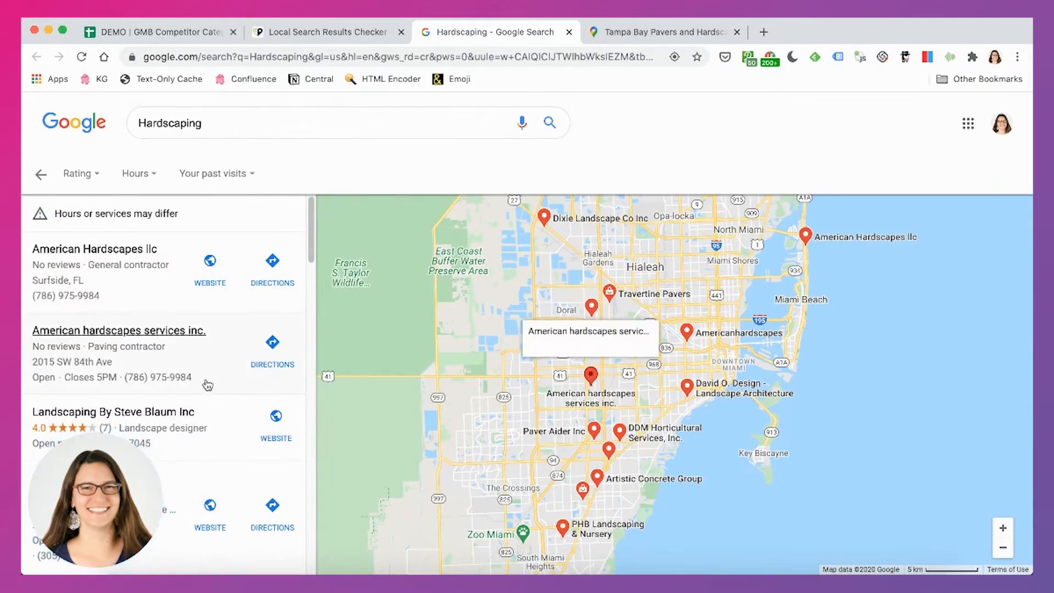
scroll(207, 379, "down", 3)
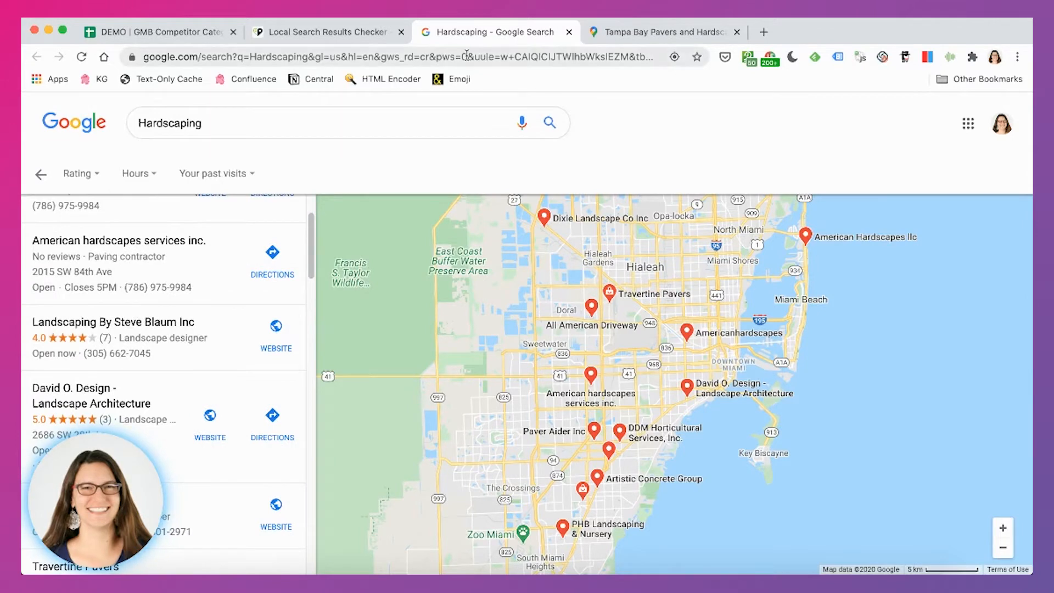
scroll(229, 391, "down", 2)
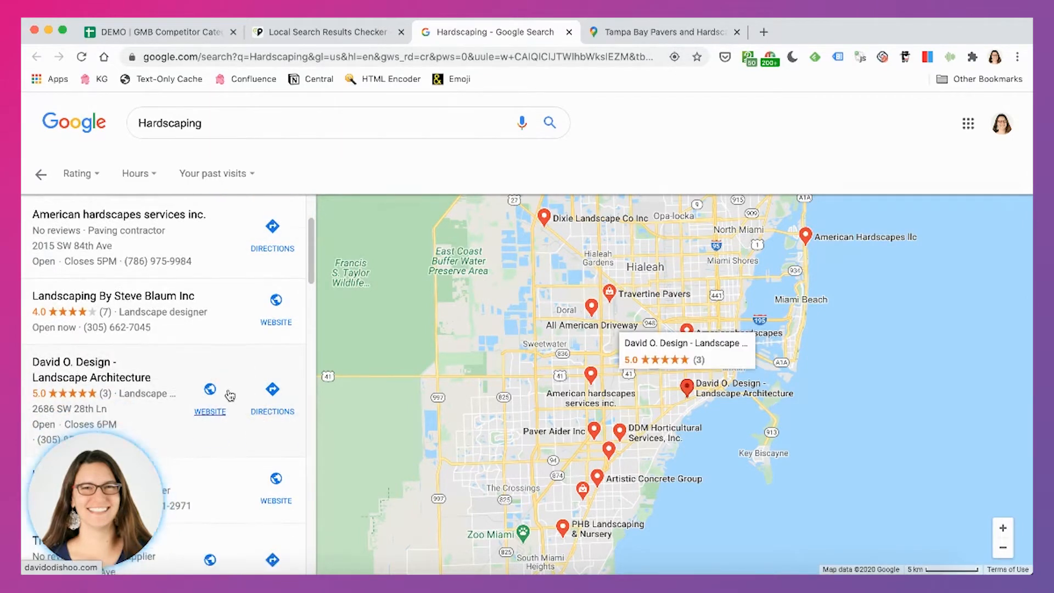
Open the third-ranked landscaping business and view its GMB Spy categories and its company information with the CID link.
left_click(231, 307)
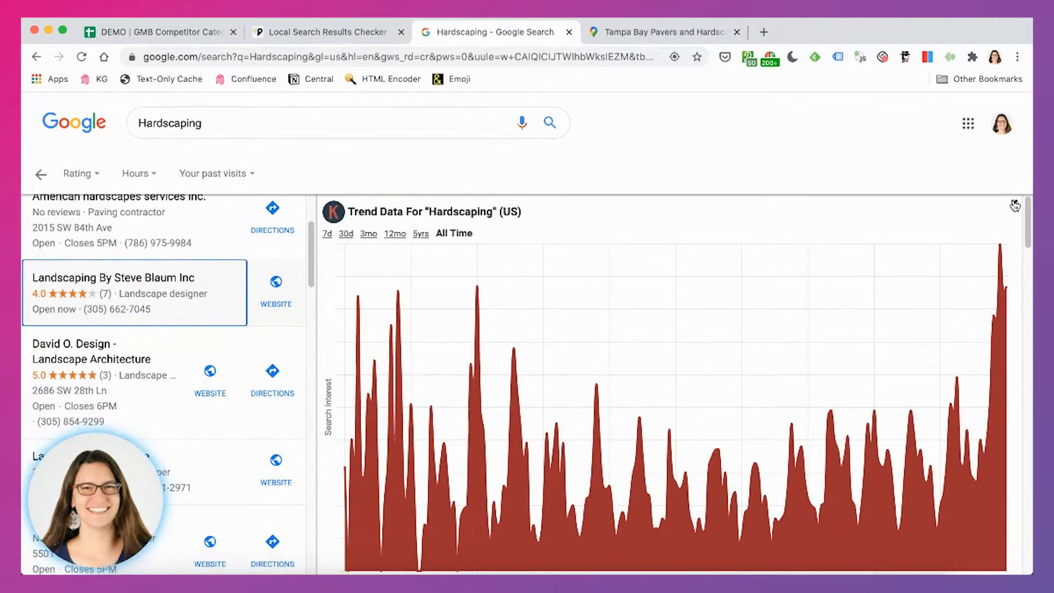
left_click(1015, 204)
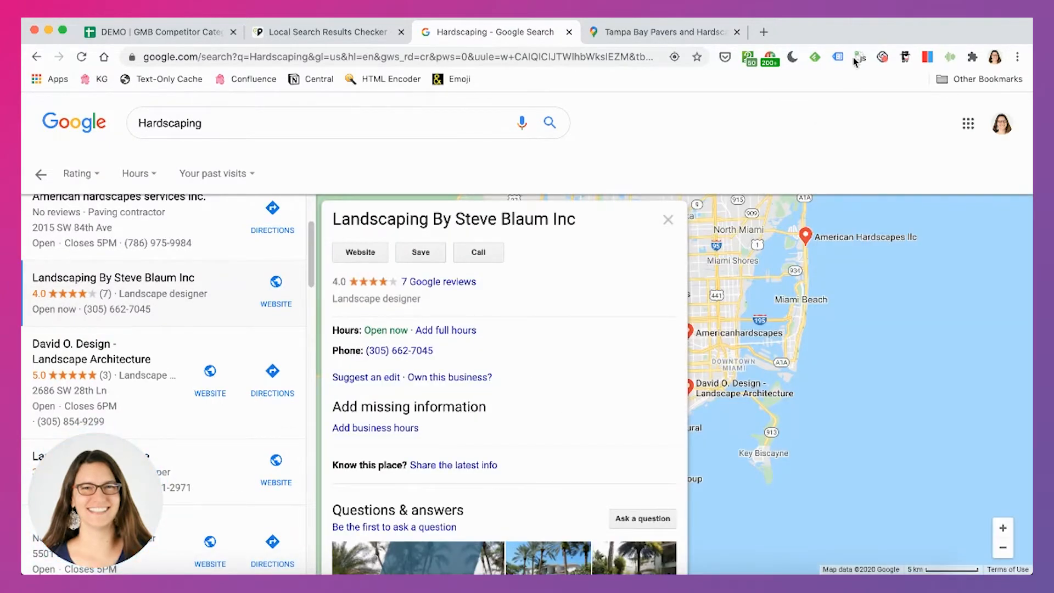
left_click(905, 57)
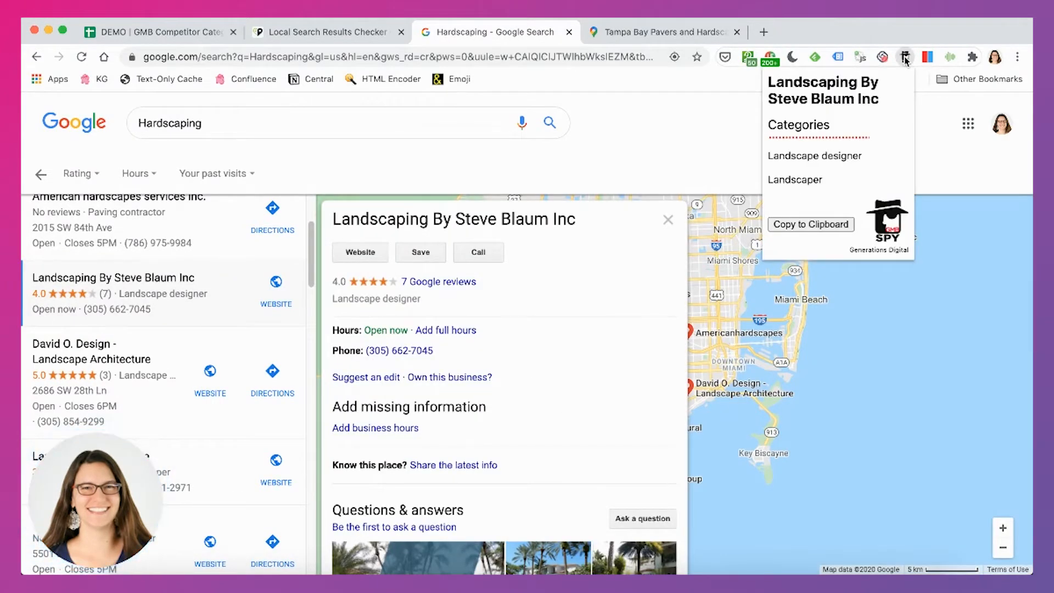
left_click(906, 59)
left_click(928, 58)
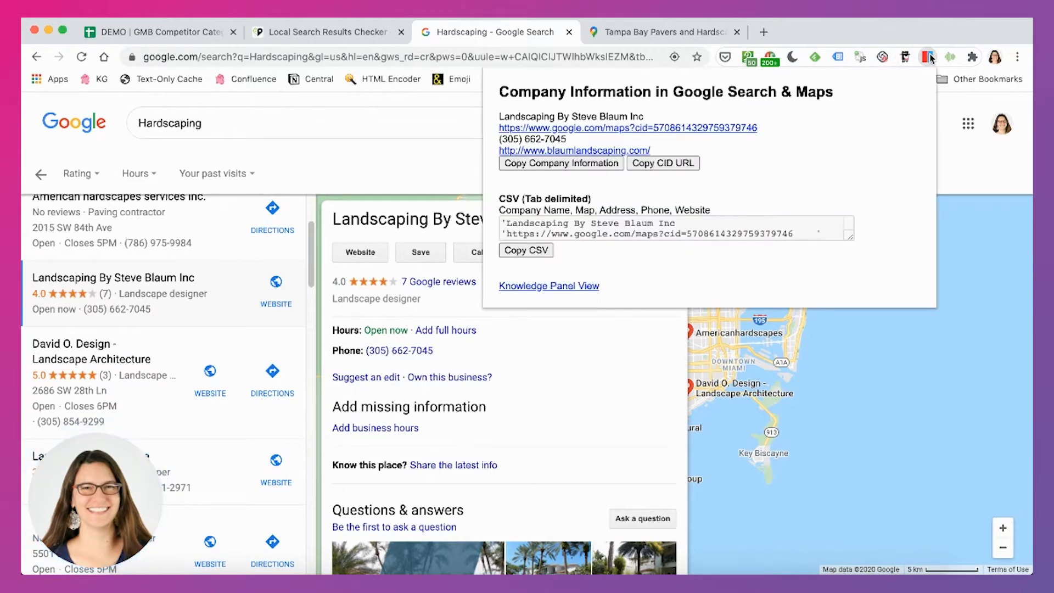
left_click(930, 57)
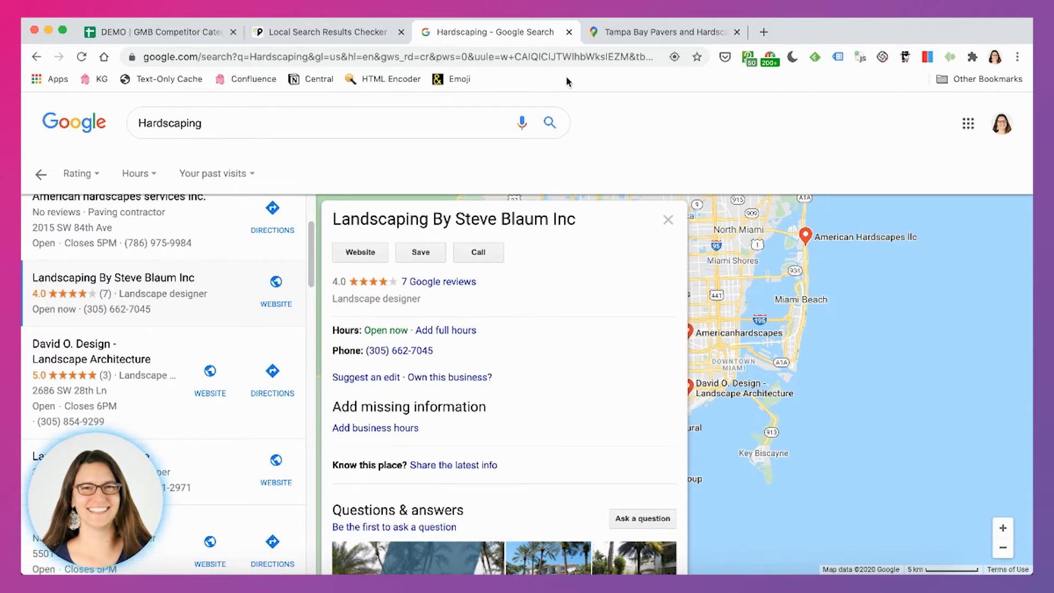
Close the localized search results and the Local Search Results Checker, and return to the competitor categories spreadsheet.
left_click(569, 32)
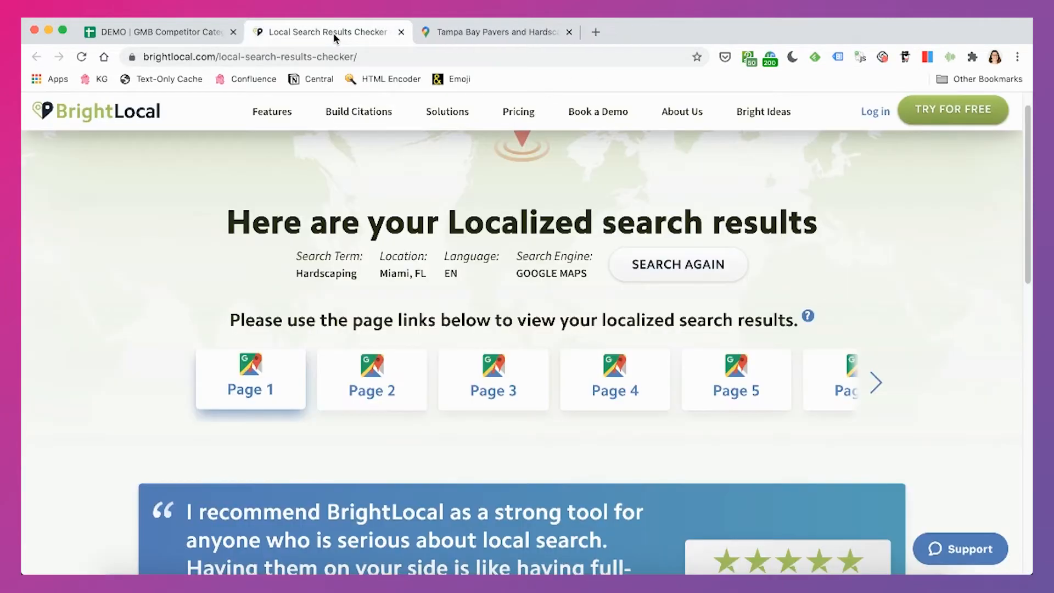
left_click(401, 32)
left_click(173, 38)
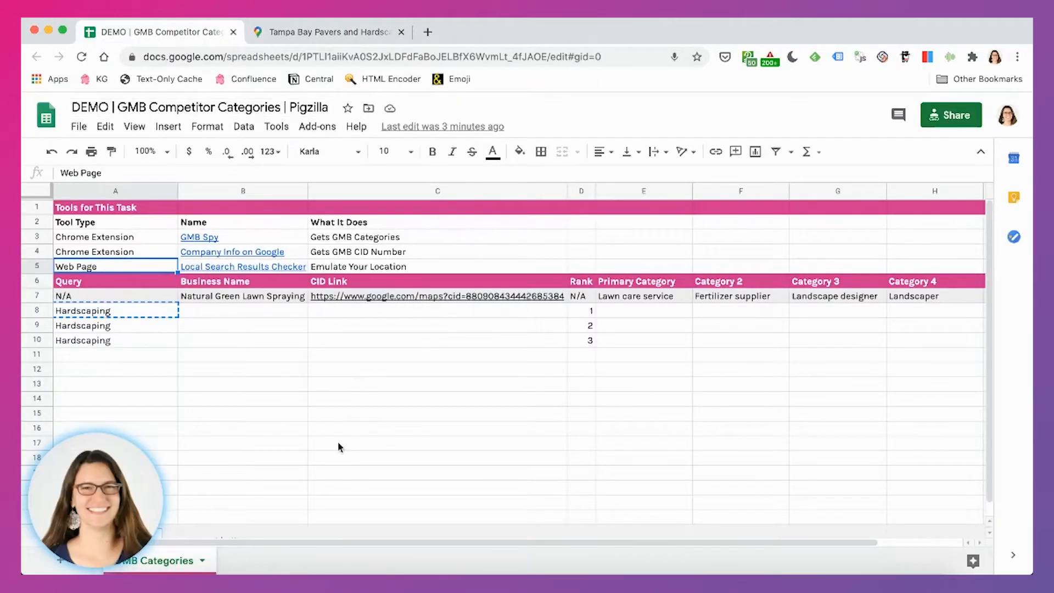
Review the Natural Green Lawn Spraying row with its category columns, and the first Hardscaping query row.
left_click(238, 299)
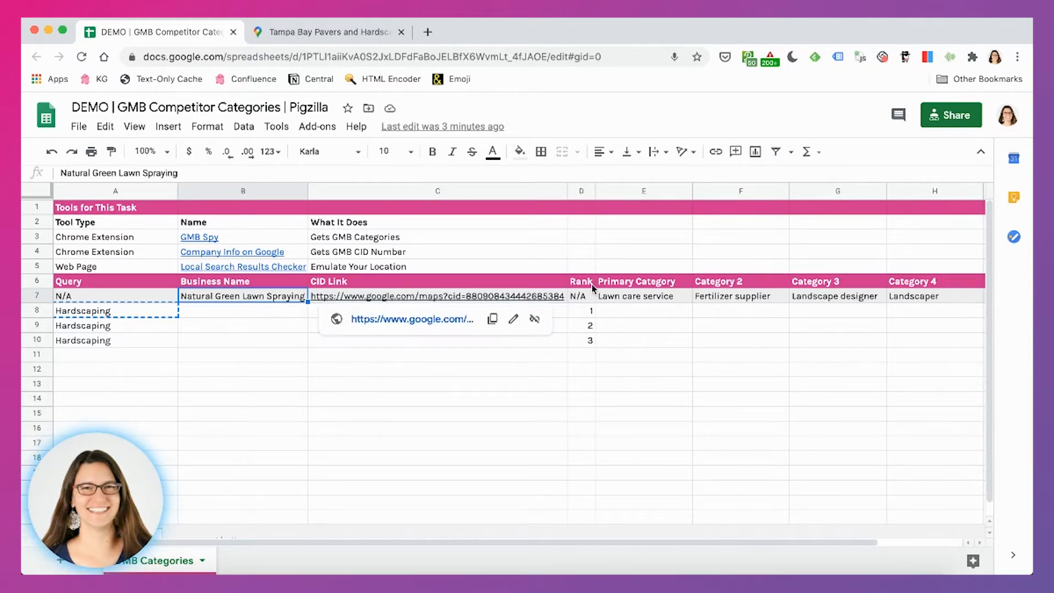
left_click(667, 298)
left_click_drag(601, 543, 506, 544)
left_click(186, 314)
left_click(123, 311)
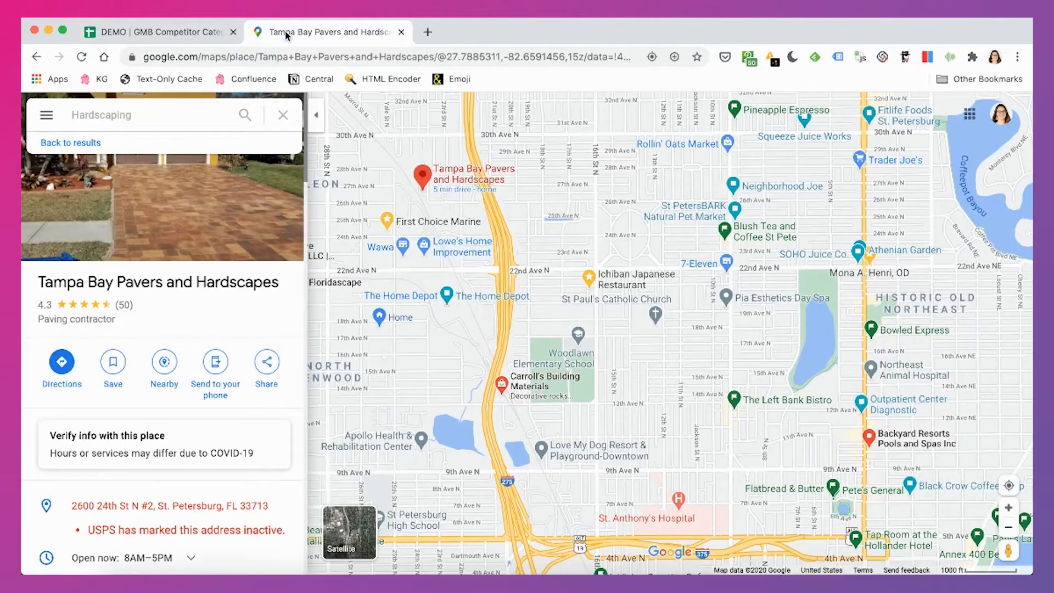
Search Google Maps for Hardscaping again and return to the competitor categories spreadsheet.
left_click(287, 33)
left_click(164, 116)
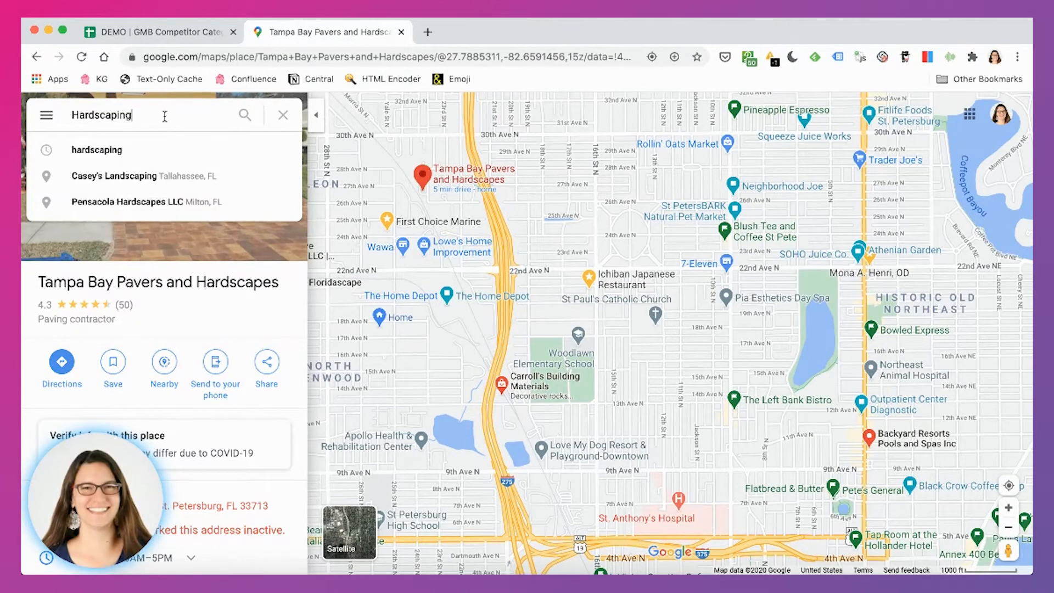
key("Return")
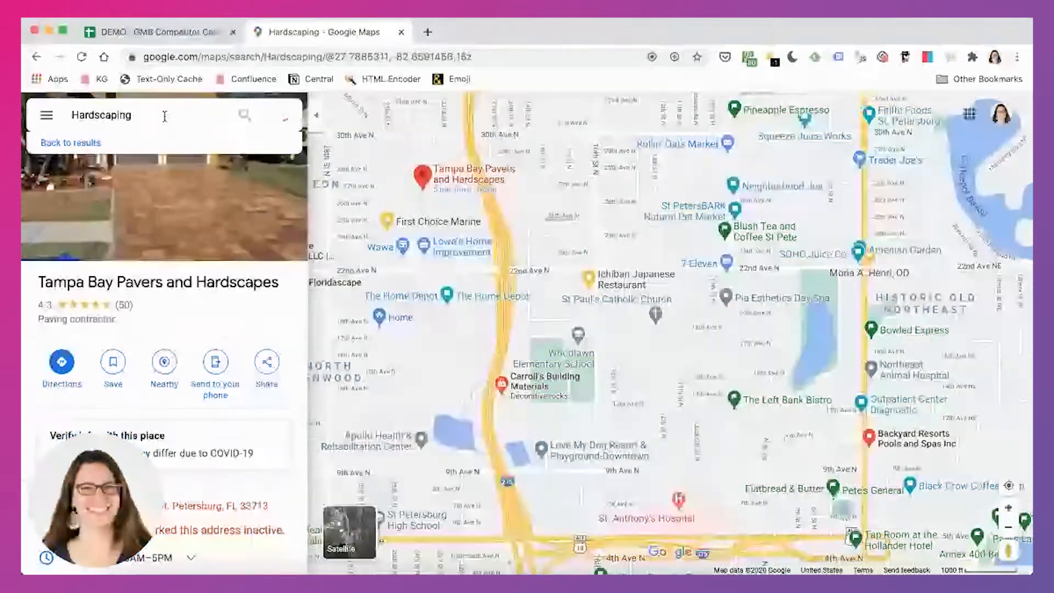
left_click(166, 31)
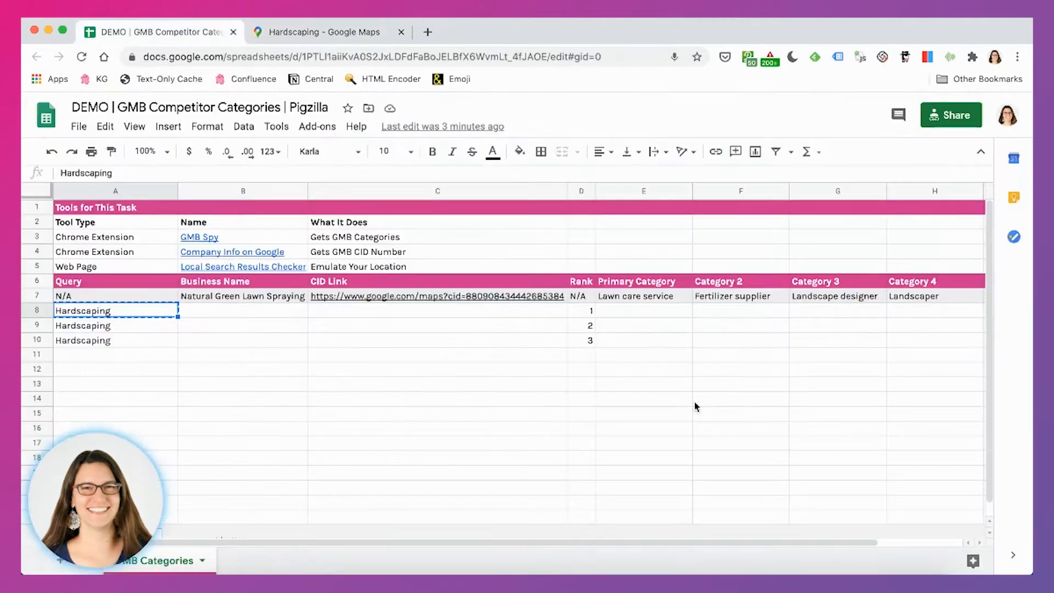
Review the category and CID Link cells of the Natural Green Lawn Spraying row, and return to the first Hardscaping query.
left_click(818, 302)
key("Right")
key("Left")
key("Left")
key("Left")
key("Left")
key("Left")
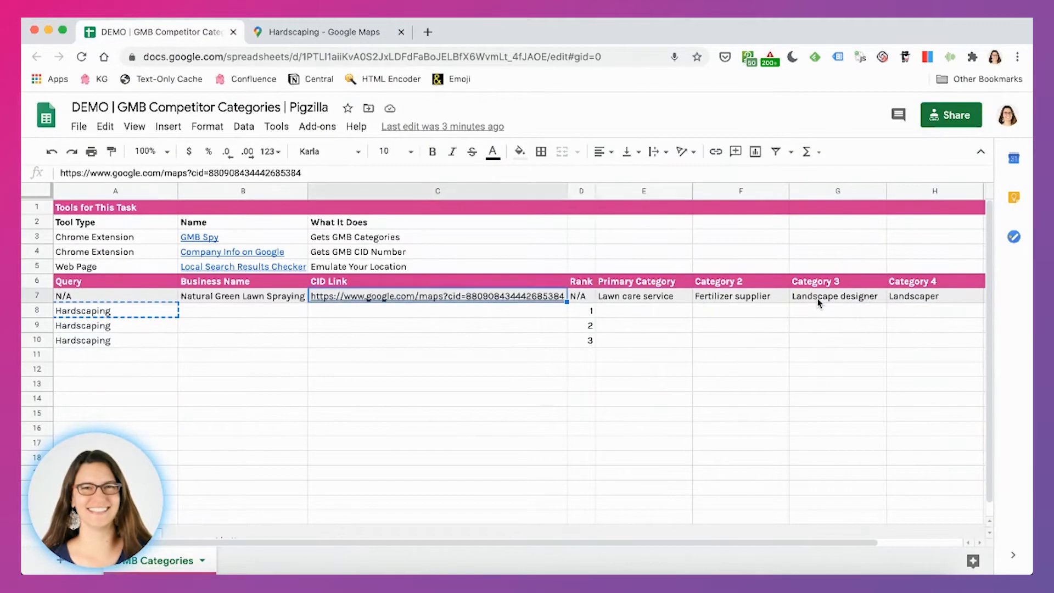
key("Left")
key("Left")
key("Down")
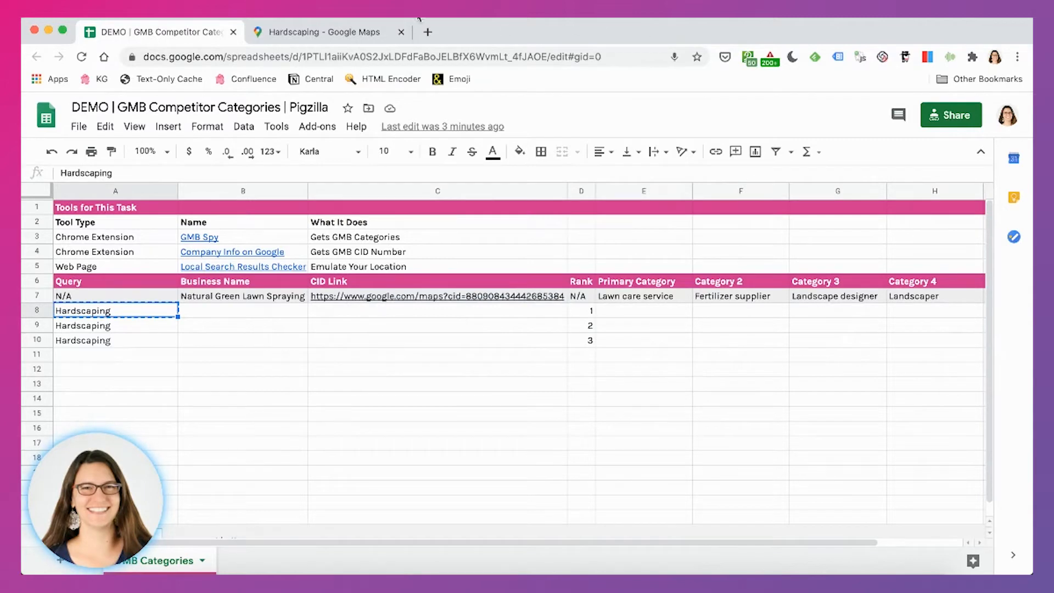
Open the Tampa Bay Pavers and Hardscapes listing in Google Maps, check its GMB Spy categories and reload the page.
left_click(348, 36)
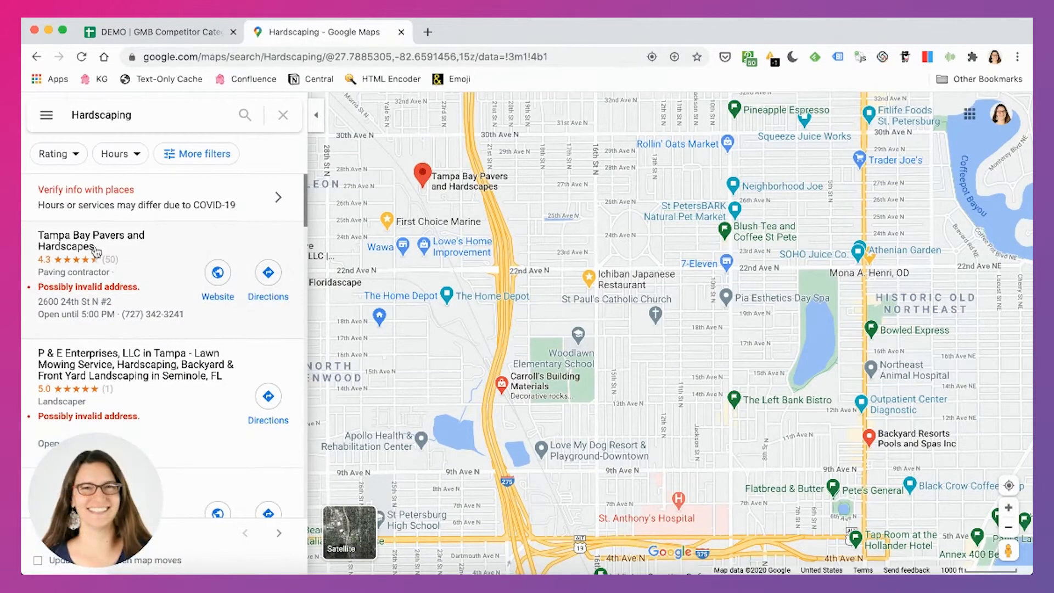
left_click(162, 270)
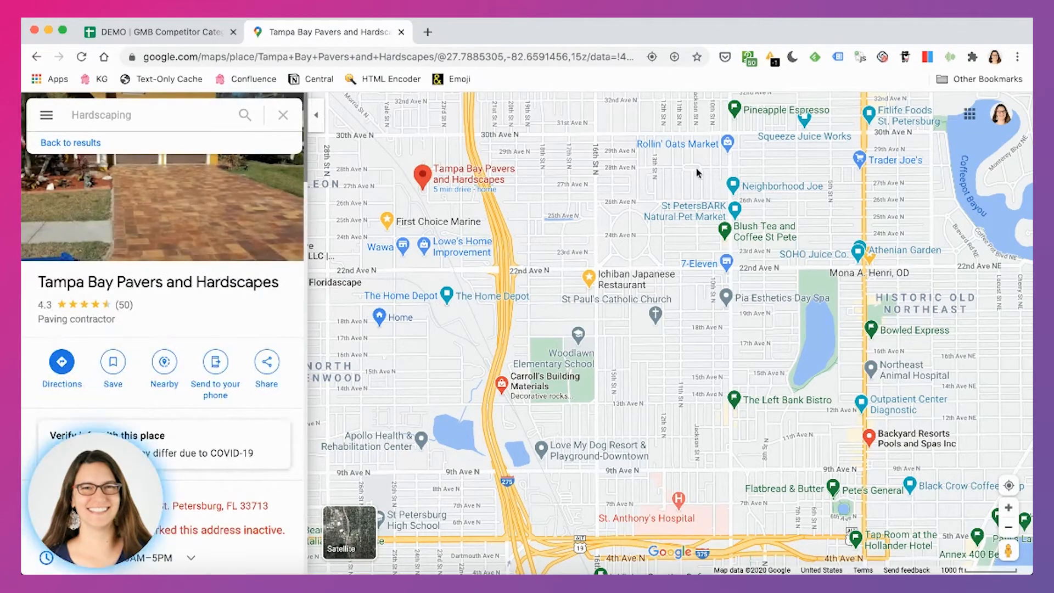
left_click(905, 58)
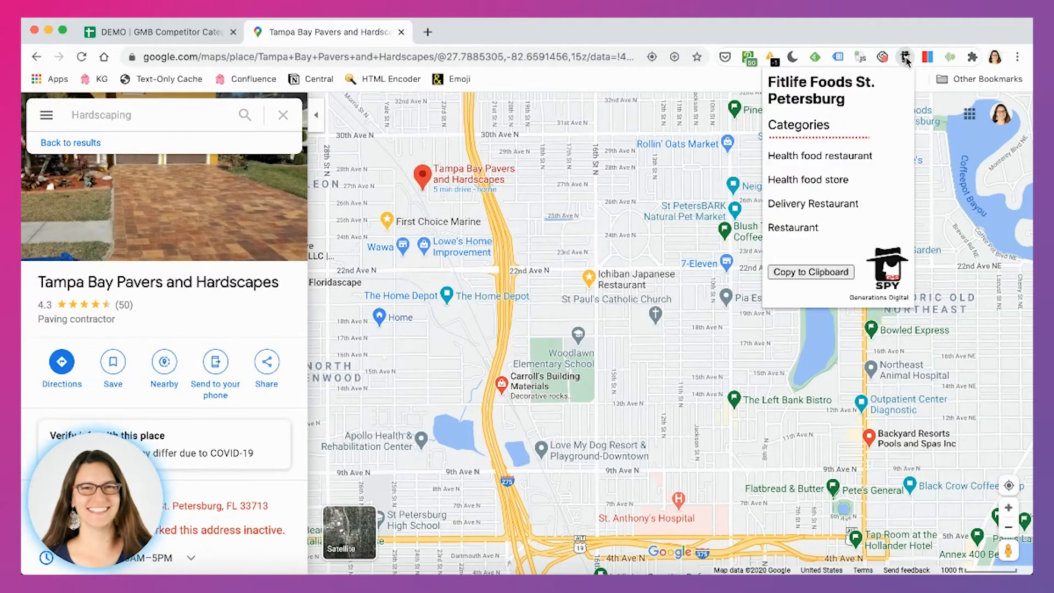
left_click(522, 61)
left_click(507, 59)
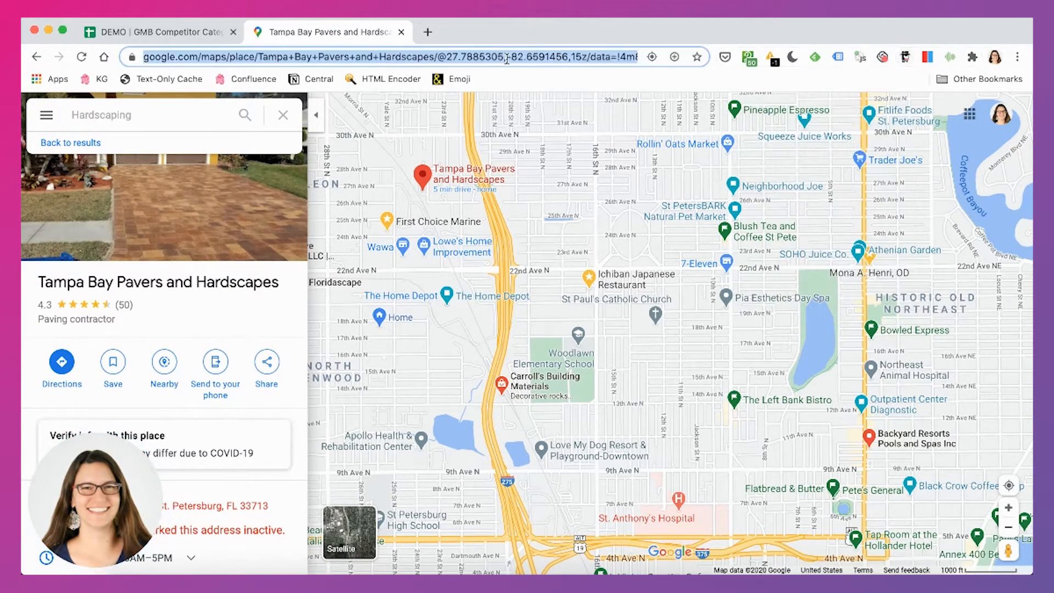
key("Return")
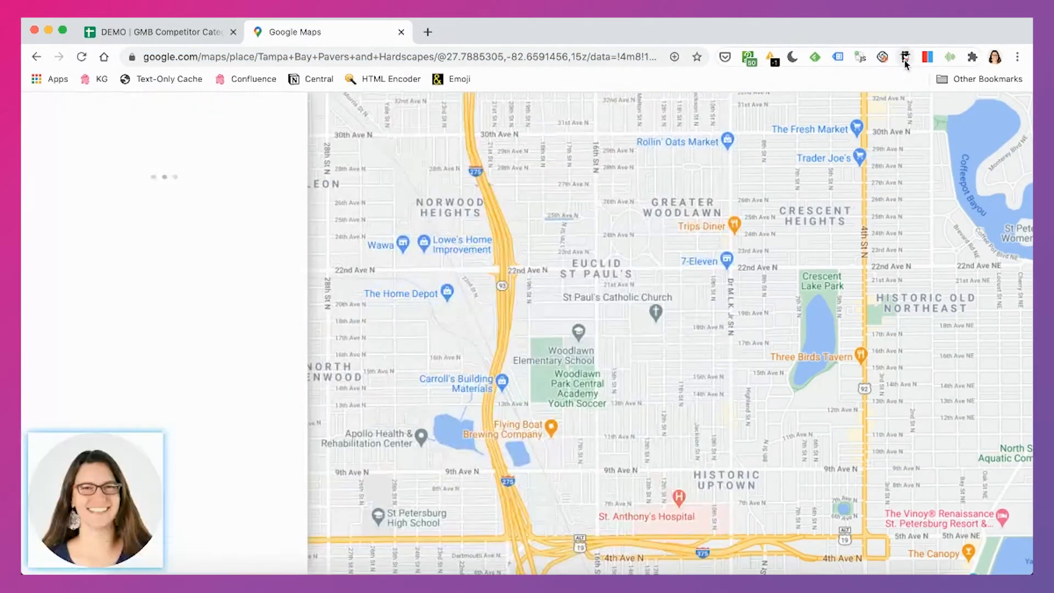
Copy the CID link from the company information of Tampa Bay Pavers and Hardscapes into the rank 1 row's CID Link cell.
left_click(927, 57)
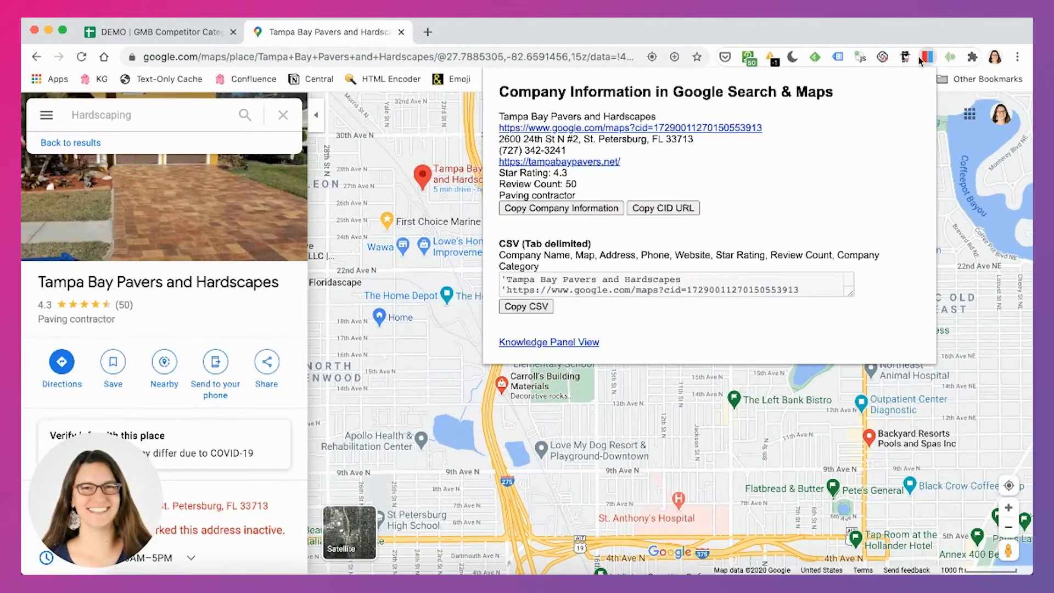
right_click(727, 127)
left_click(629, 197)
key("ctrl+Tab")
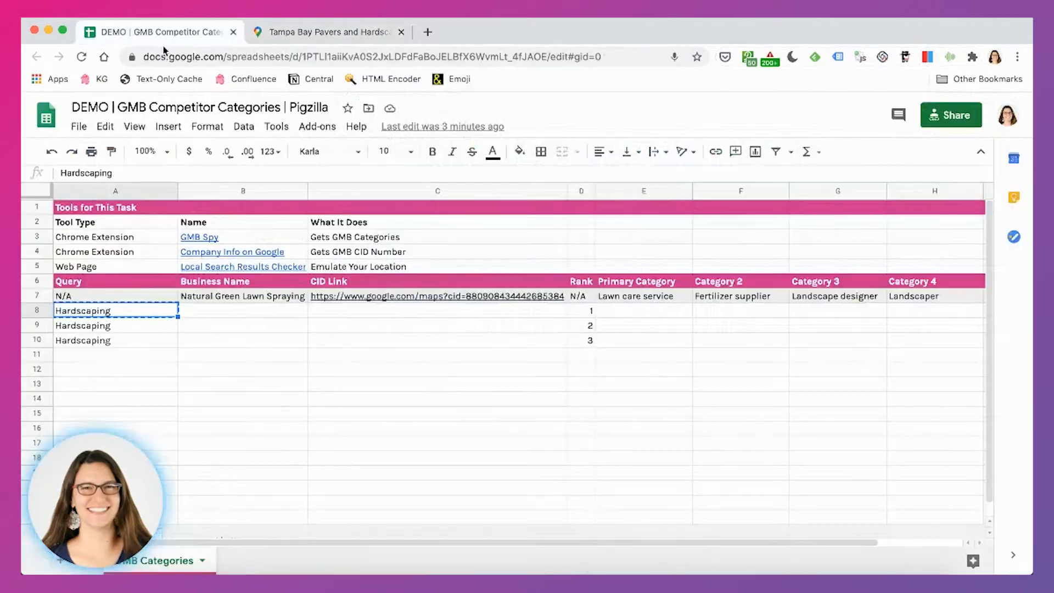
left_click(378, 310)
left_click(361, 173)
key("ctrl+v")
key("Return")
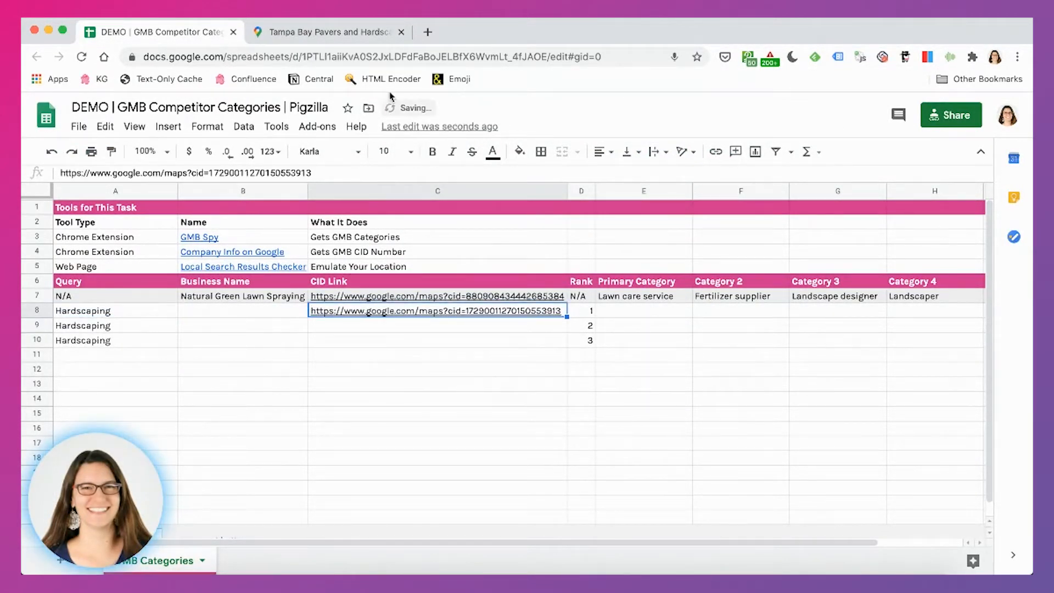
Copy all GMB Spy categories of Tampa Bay Pavers and Hardscapes and paste-special them from the rank 1 row's Primary Category cell down.
left_click(353, 33)
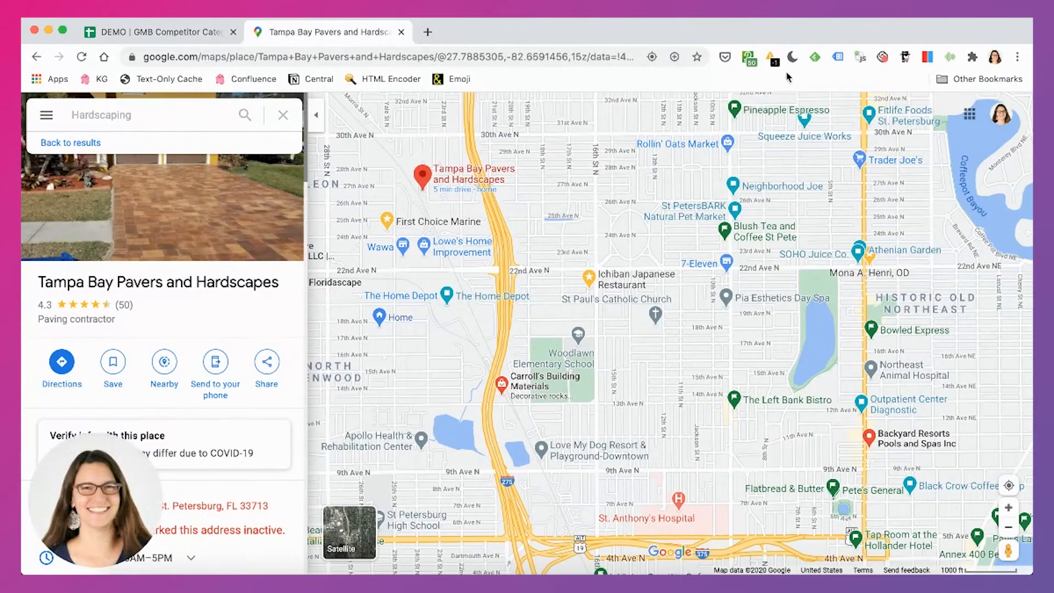
left_click(904, 58)
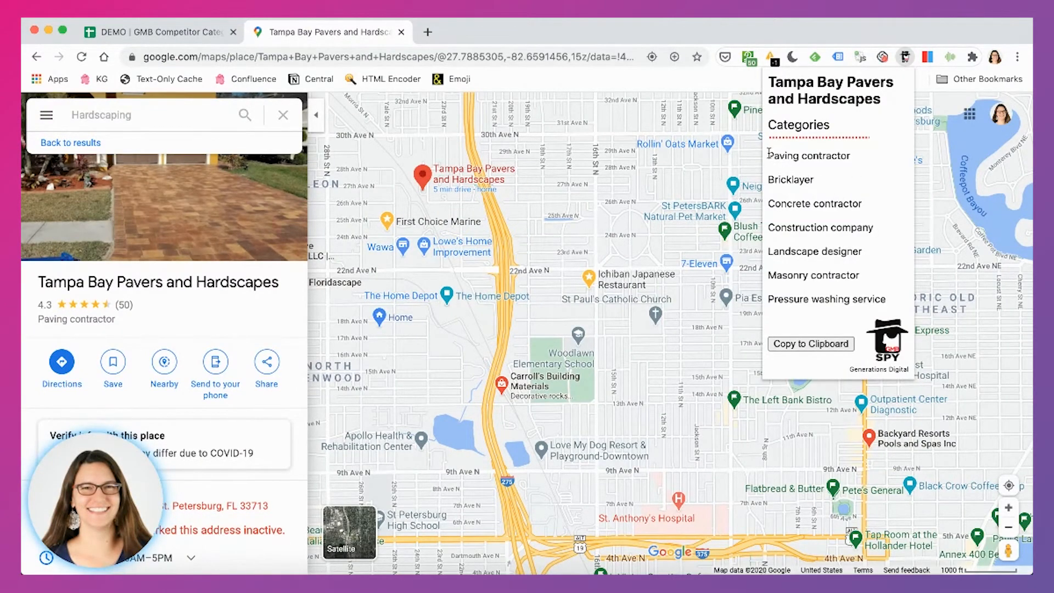
left_click_drag(771, 154, 895, 307)
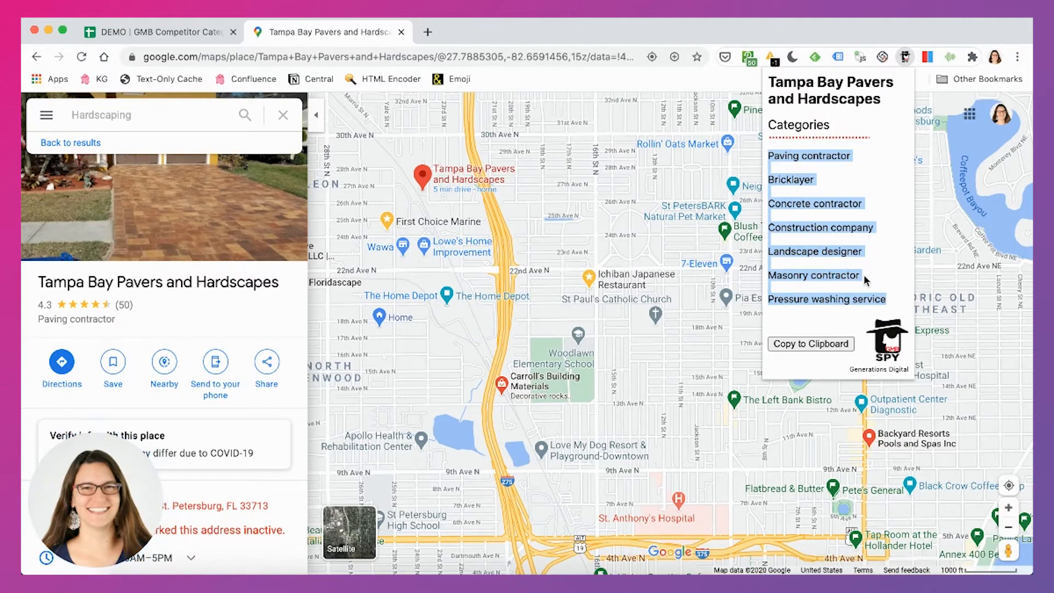
left_click(160, 36)
left_click(619, 311)
right_click(619, 311)
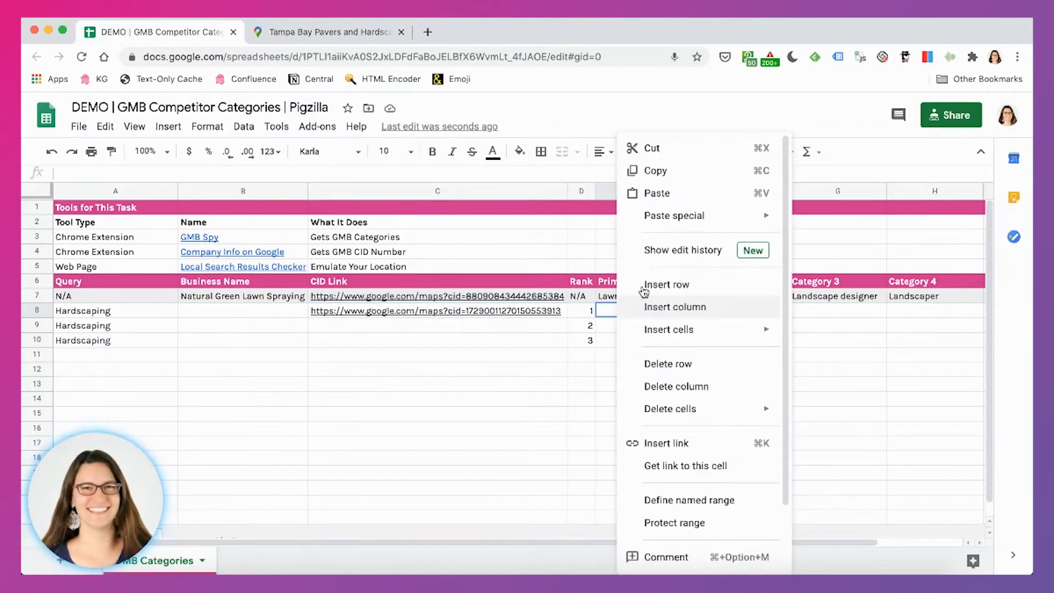
mouse_move(675, 216)
left_click(809, 218)
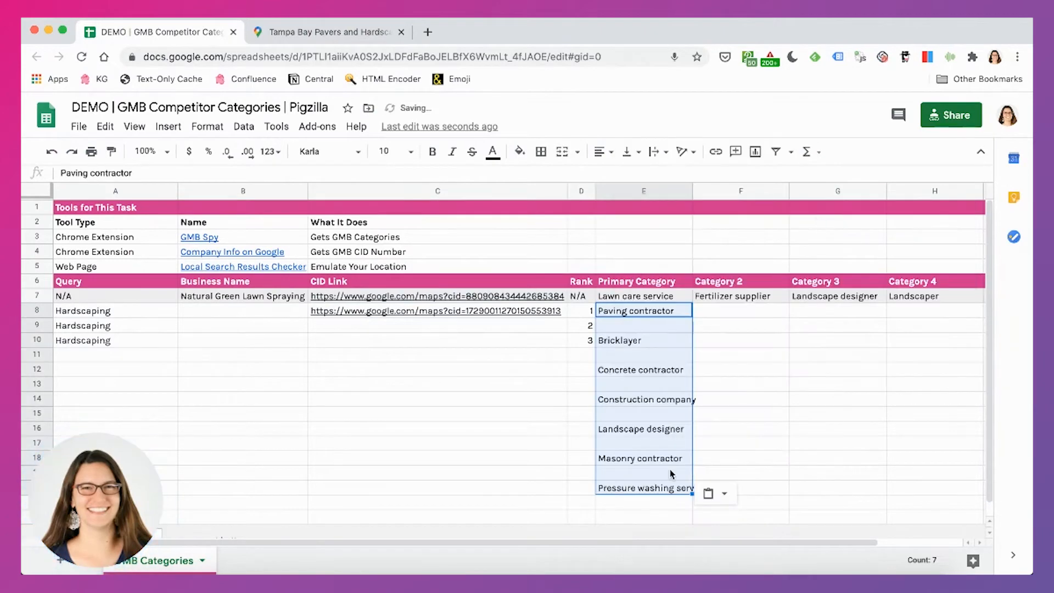
Move Bricklayer, Concrete contractor and Construction company into Category 2, Category 3 and Category 4 of the rank 1 row.
left_click_drag(636, 544, 718, 545)
left_click(514, 339)
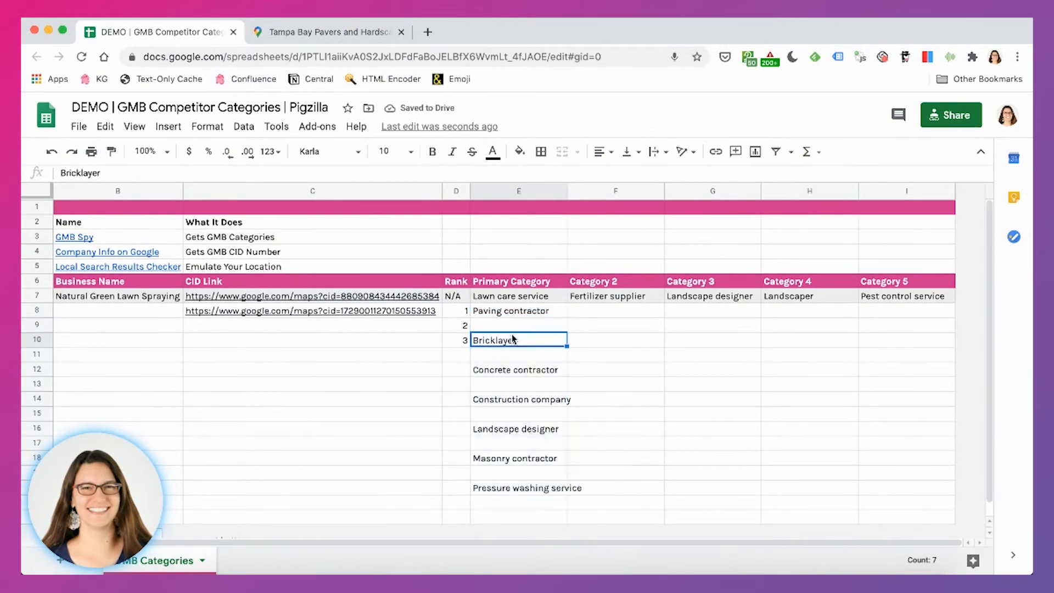
key("super+x")
left_click(592, 312)
key("super+v")
left_click(540, 373)
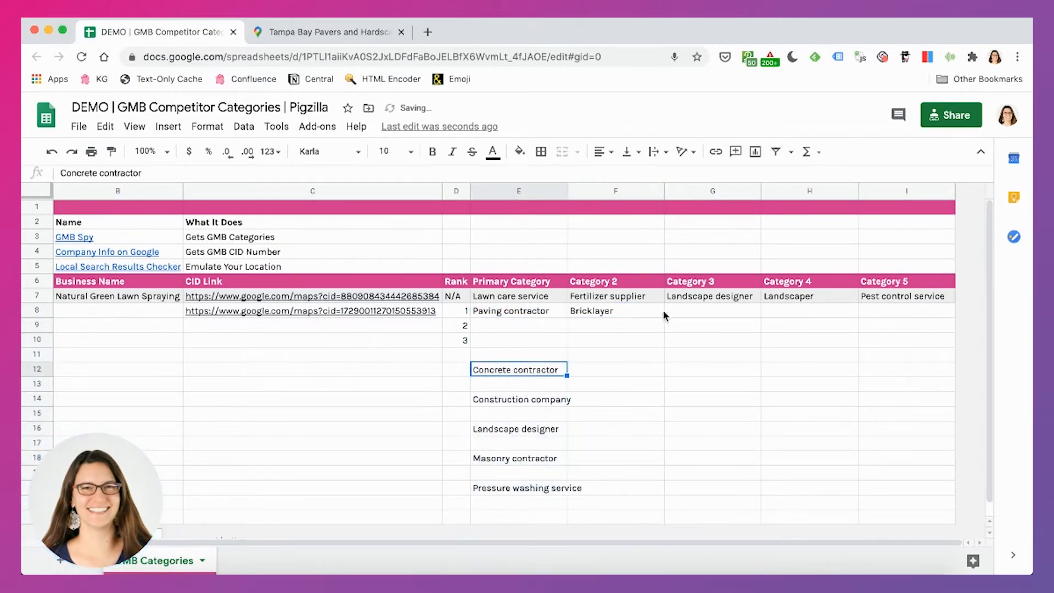
key("super+x")
left_click(669, 314)
key("super+v")
left_click(549, 399)
left_click(813, 314)
key("super+v")
Insert three blank columns to the right of the Category 5 column.
left_click(887, 191)
right_click(887, 191)
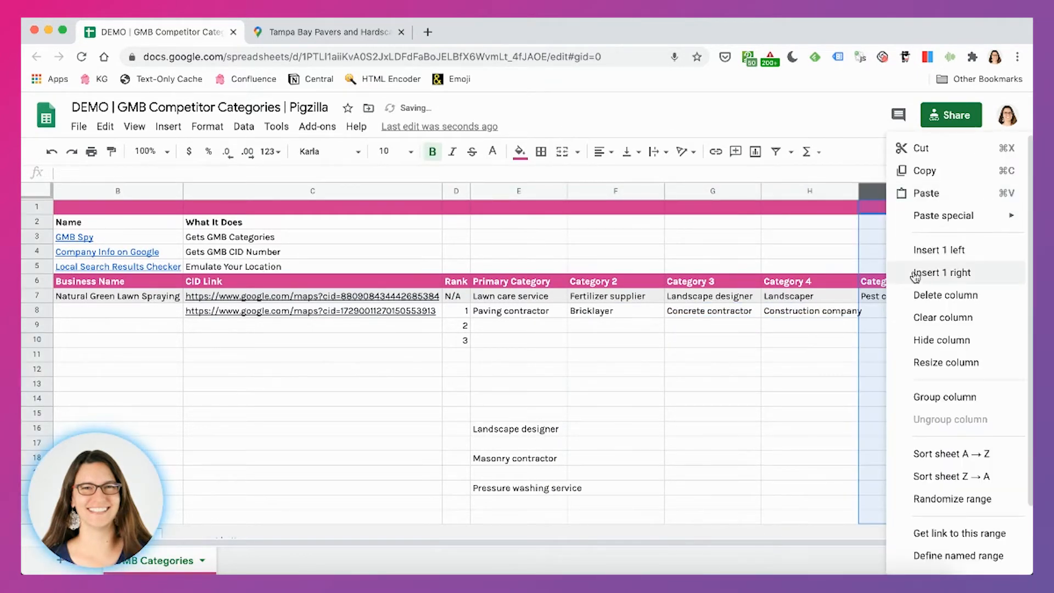
left_click(920, 274)
right_click(875, 285)
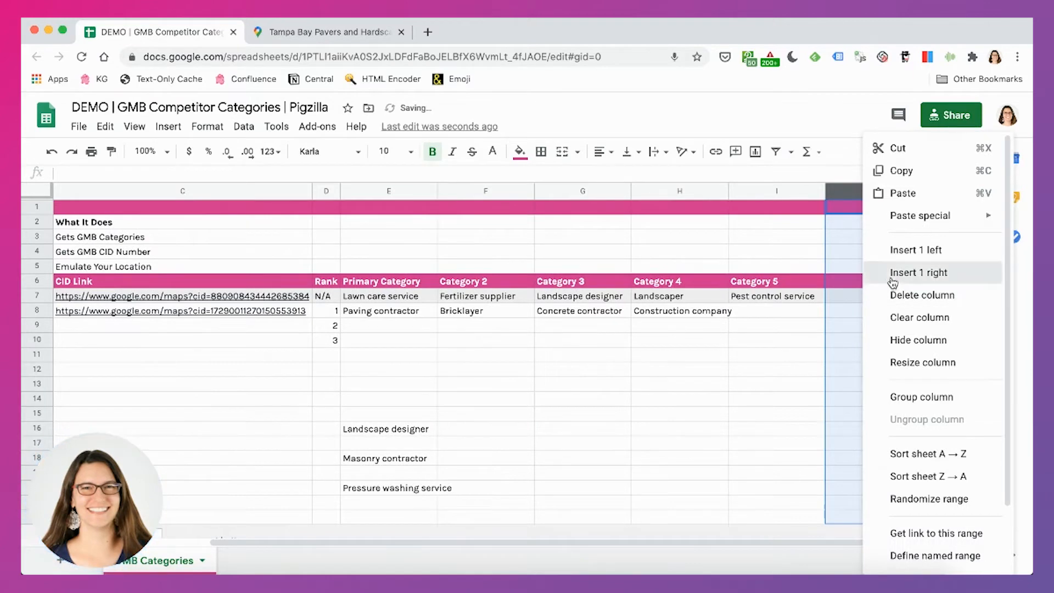
left_click(879, 274)
right_click(646, 309)
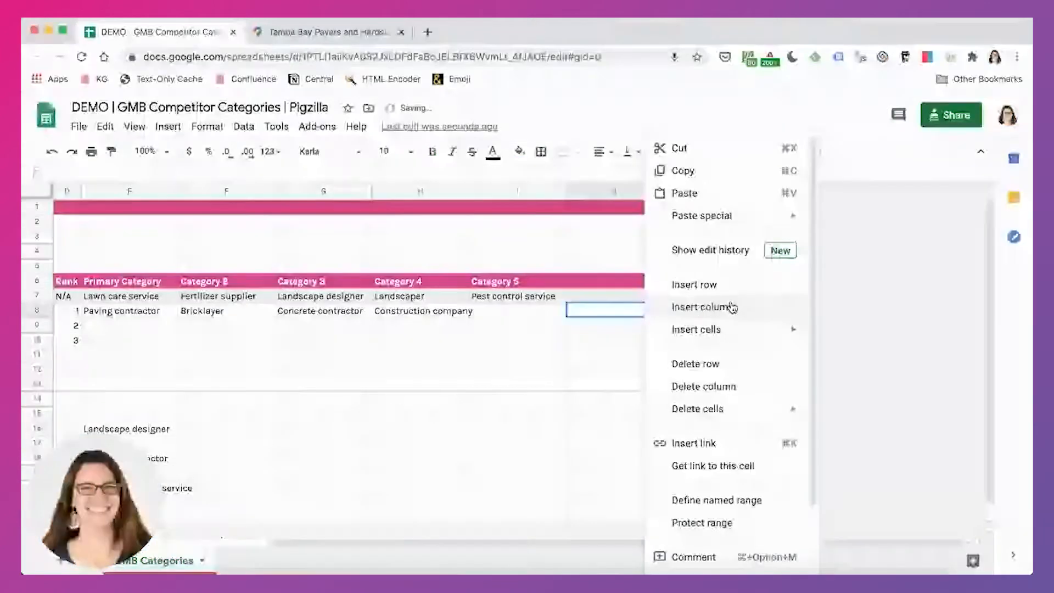
left_click(604, 191)
right_click(619, 273)
left_click(663, 273)
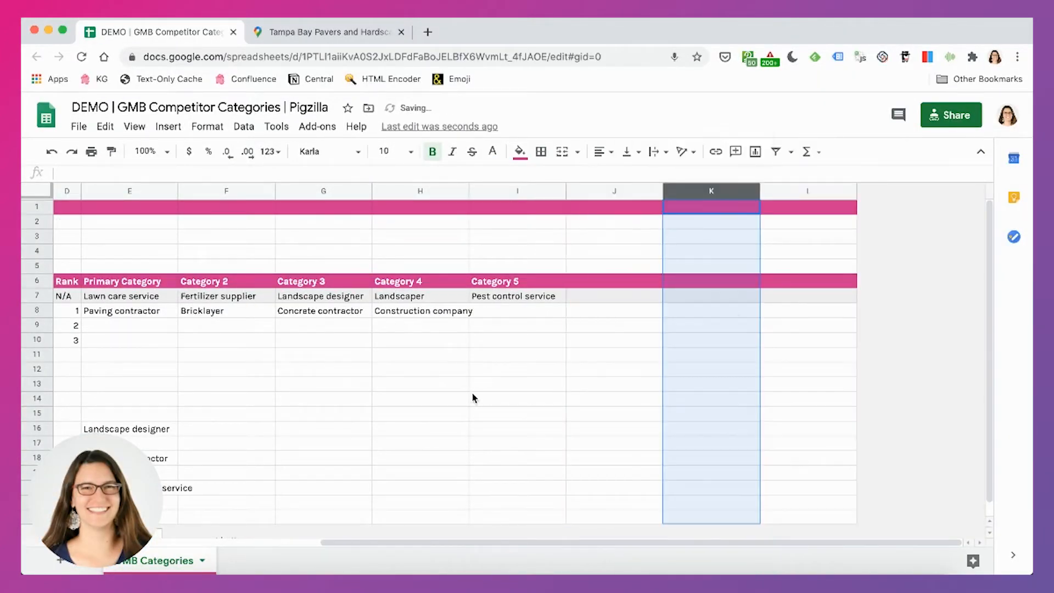
Move Landscape designer, Masonry contractor and Pressure washing service into Category 5 and the two adjacent blank columns of the rank 1 row.
left_click_drag(541, 539, 462, 551)
left_click(391, 432)
key("super+c")
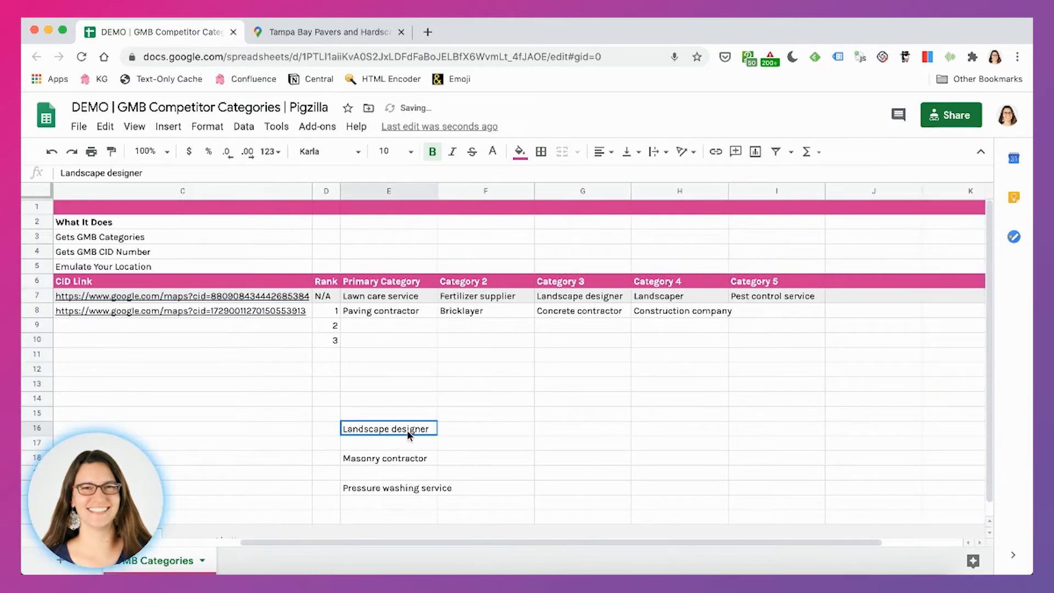
left_click(800, 310)
key("super+v")
left_click(390, 458)
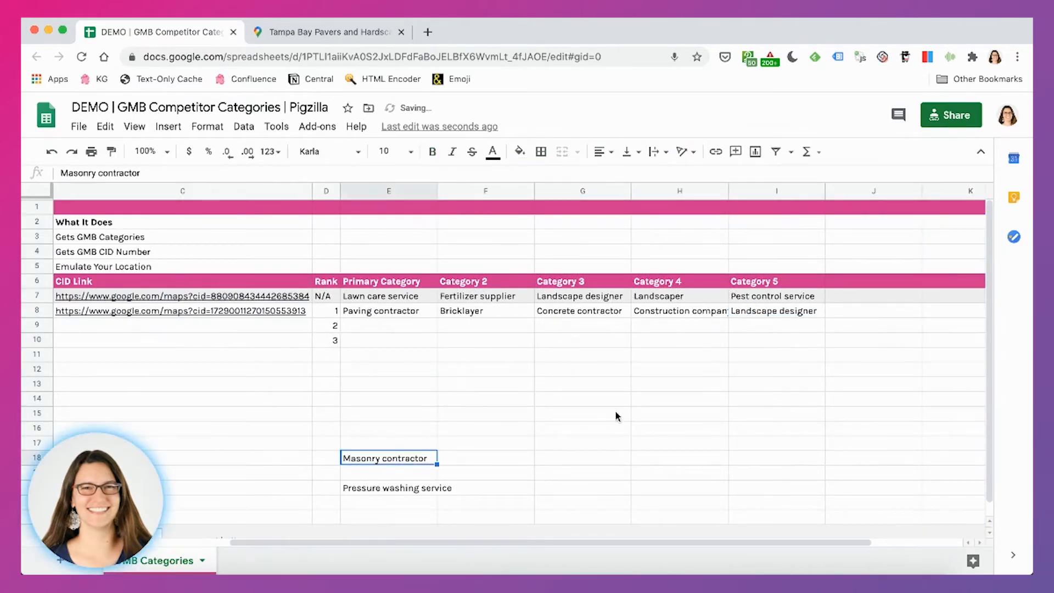
left_click(861, 313)
key("super+v")
left_click(416, 491)
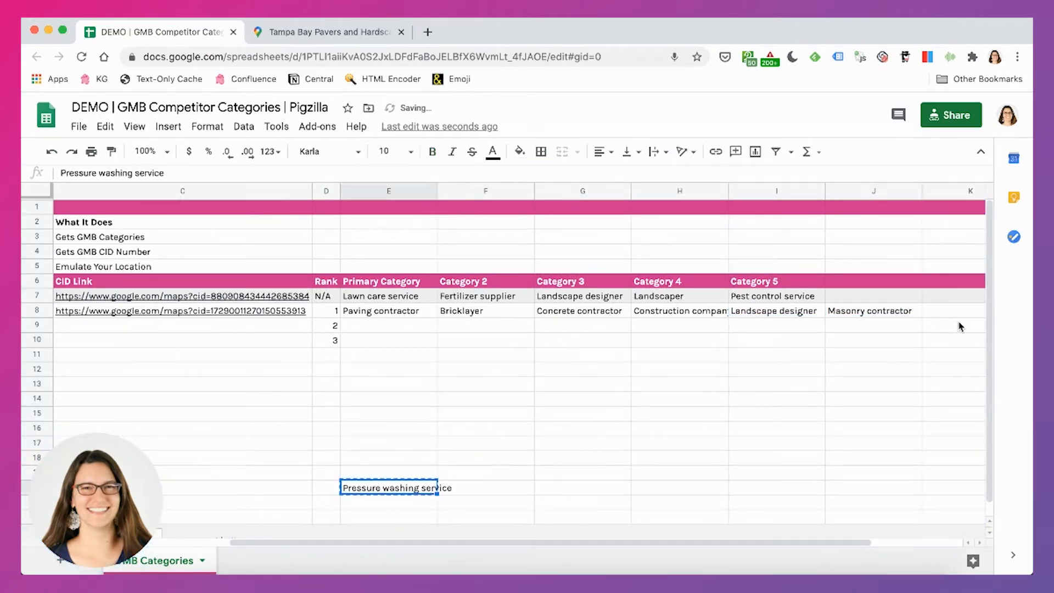
key("super+x")
left_click(953, 311)
key("super+v")
Copy the name Tampa Bay Pavers and Hardscapes from Google Maps into the rank 1 row's Business Name cell, and check its query and rank.
left_click_drag(805, 542, 487, 555)
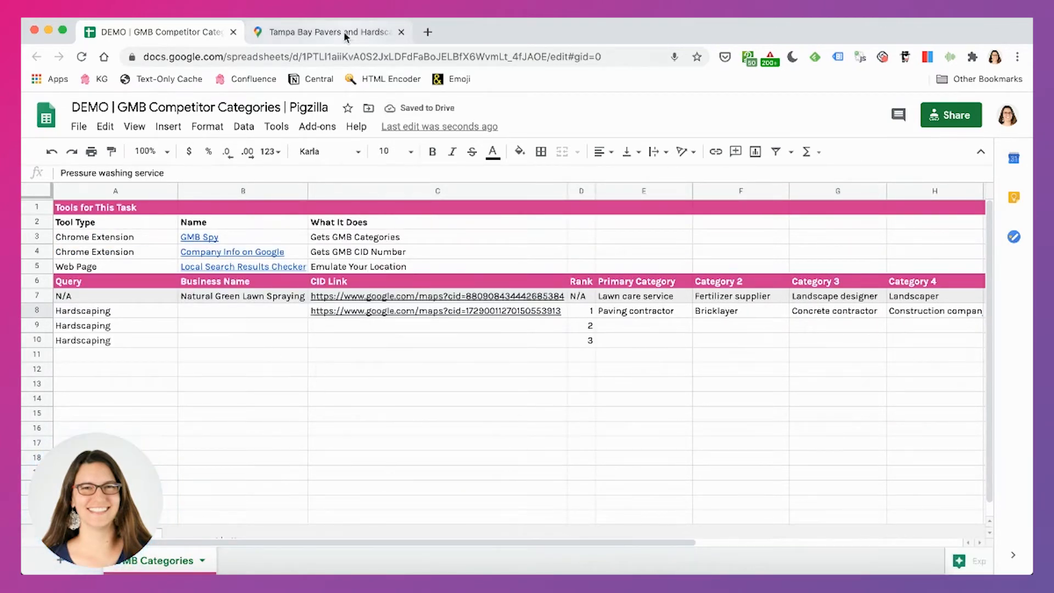
left_click(361, 36)
left_click_drag(38, 282, 263, 284)
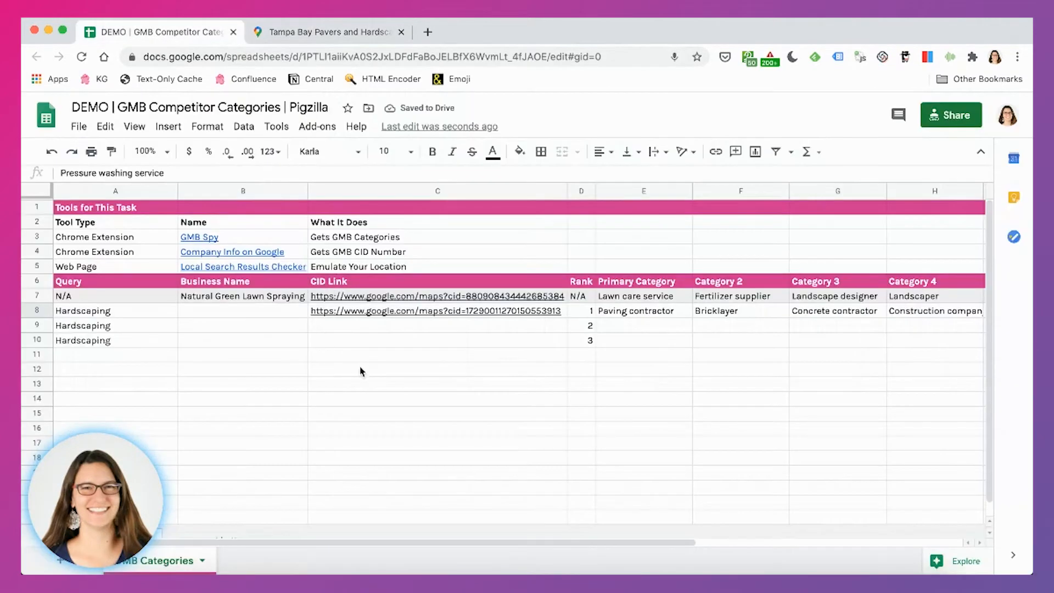
left_click(153, 32)
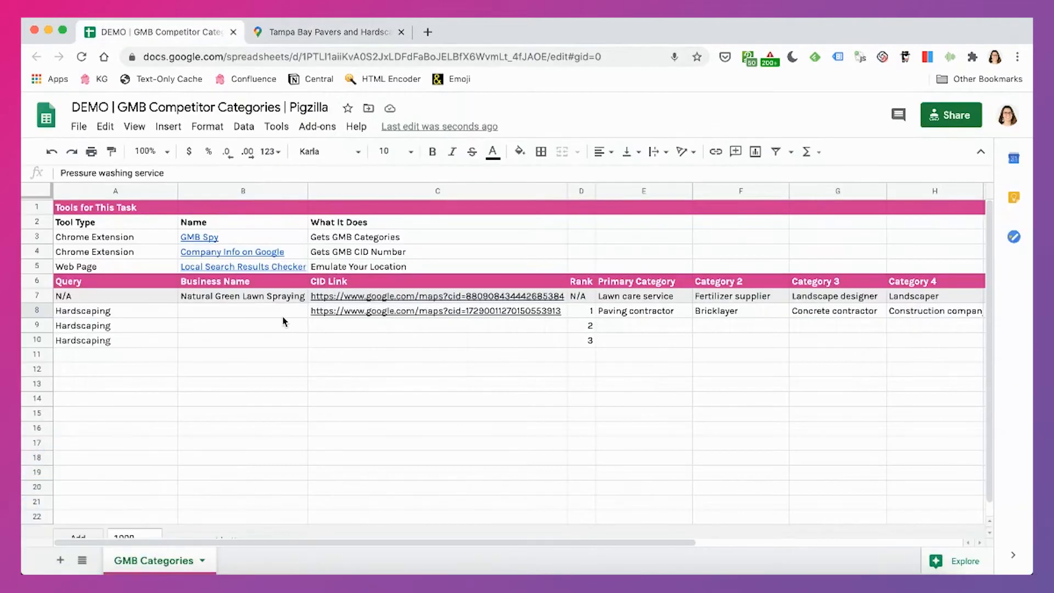
left_click(286, 311)
key("super+v")
key("Return")
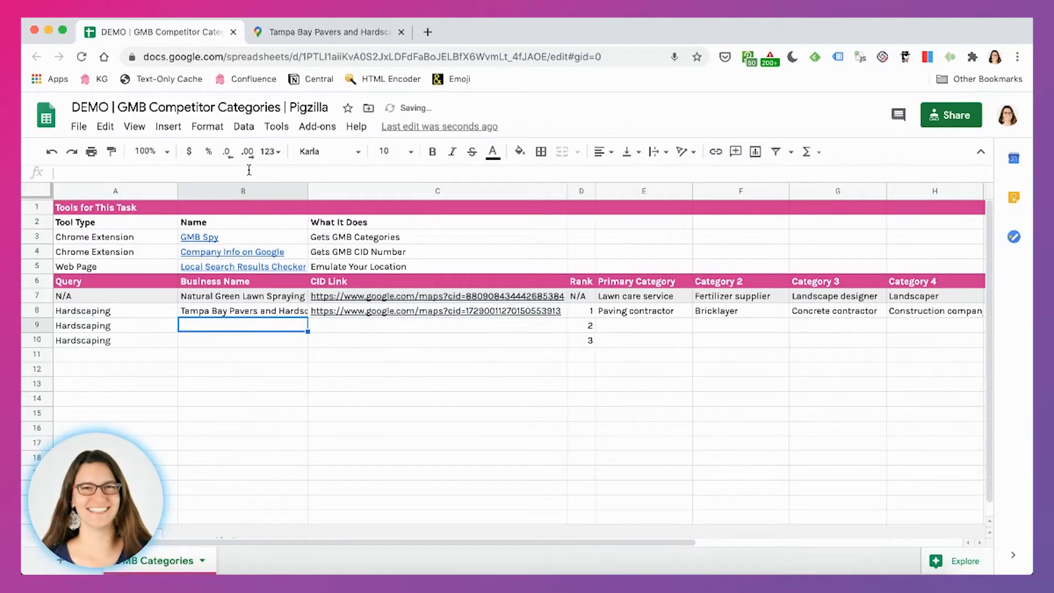
left_click(234, 319)
left_click(132, 317)
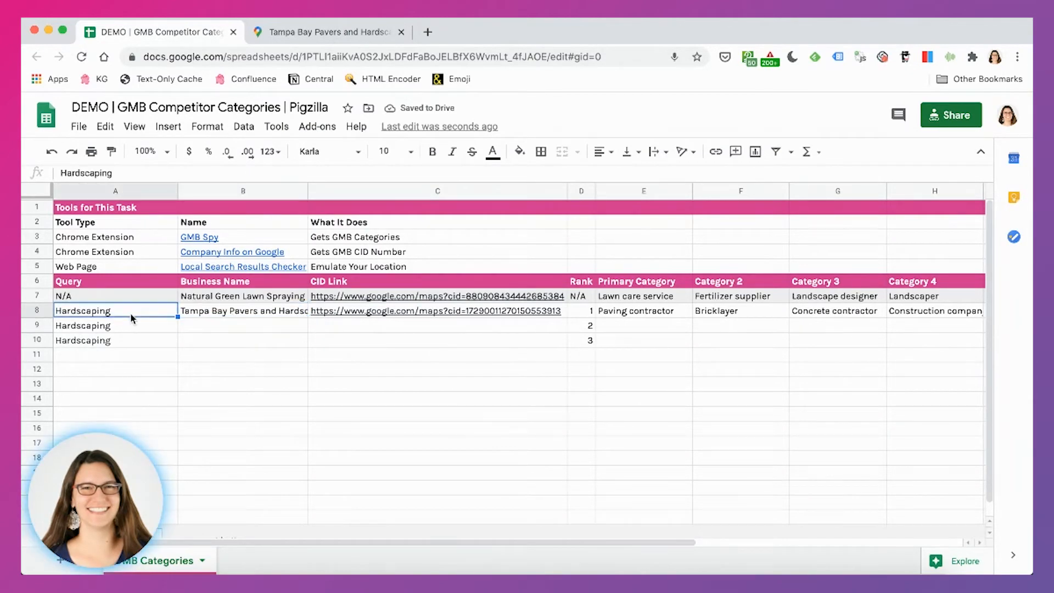
left_click(588, 313)
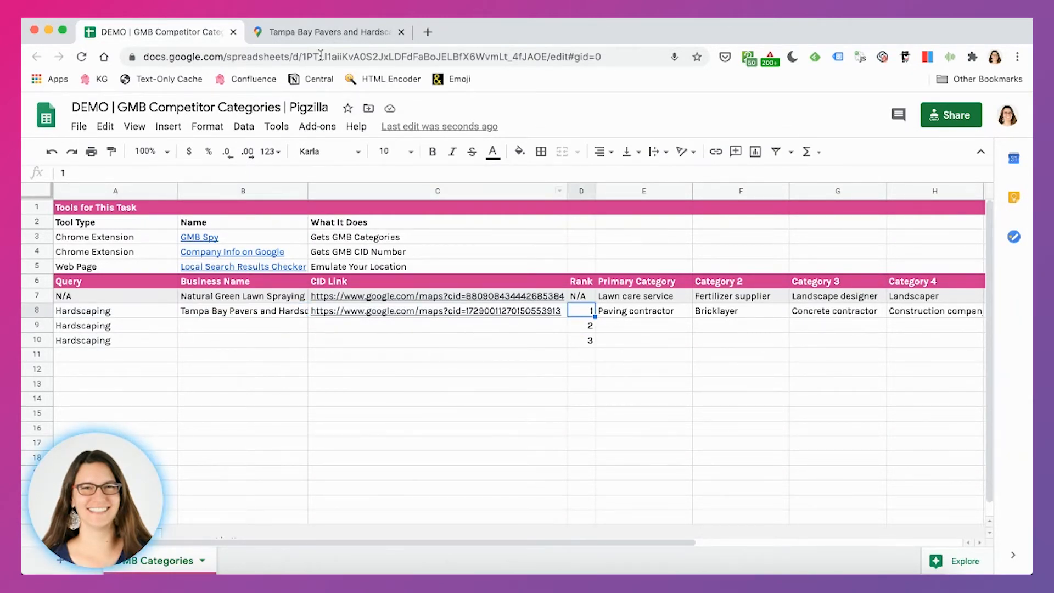
Clear the current listing in Google Maps, search for hardscaping again and find the second-ranked business, P & E Enterprises, in the results.
left_click(309, 36)
left_click(283, 114)
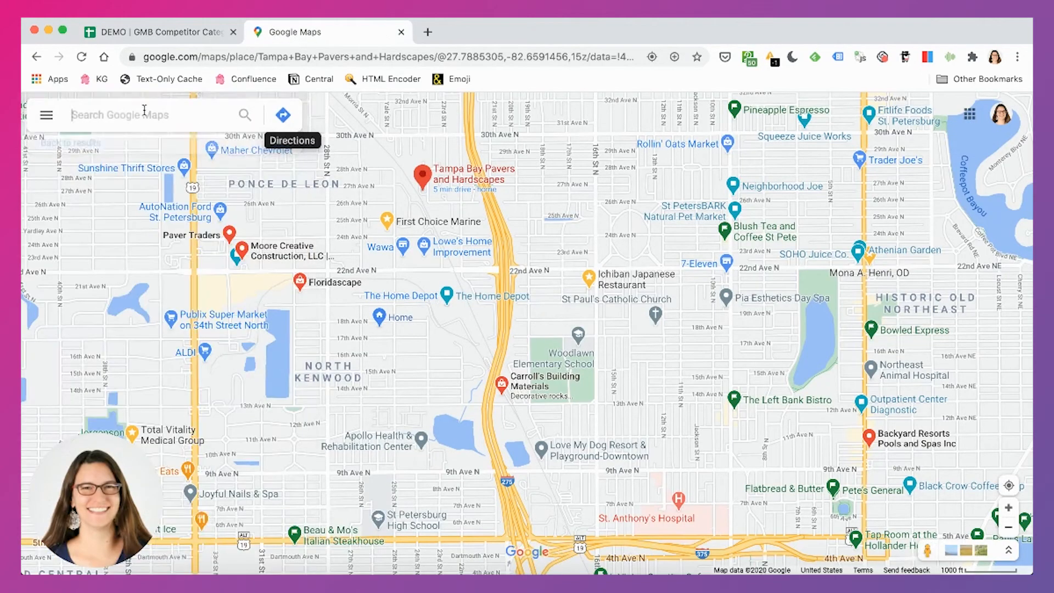
left_click(145, 114)
key("ctrl+v")
key("ctrl+a")
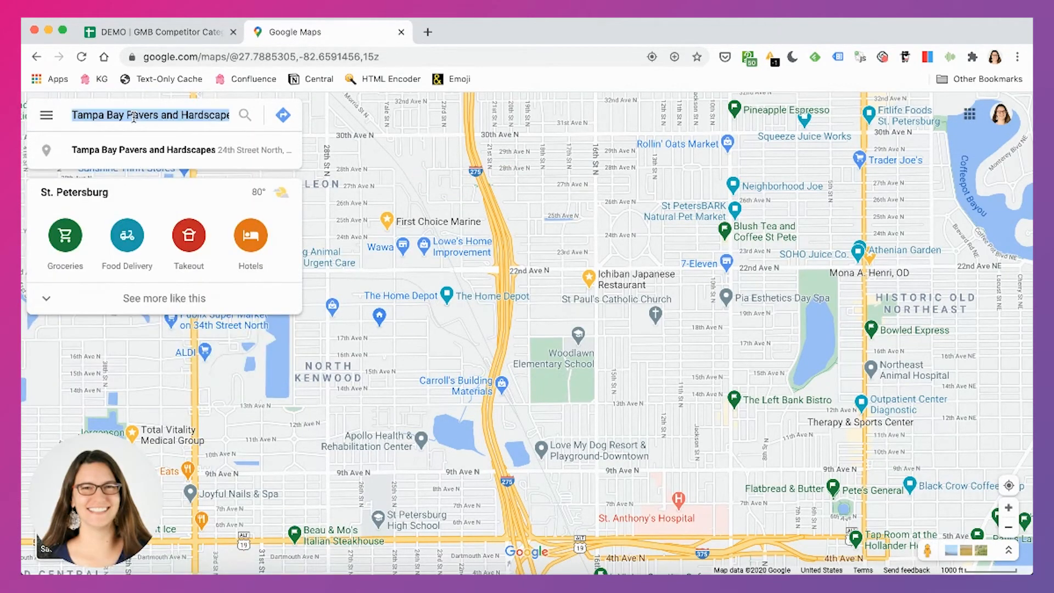
type("Hardscaping")
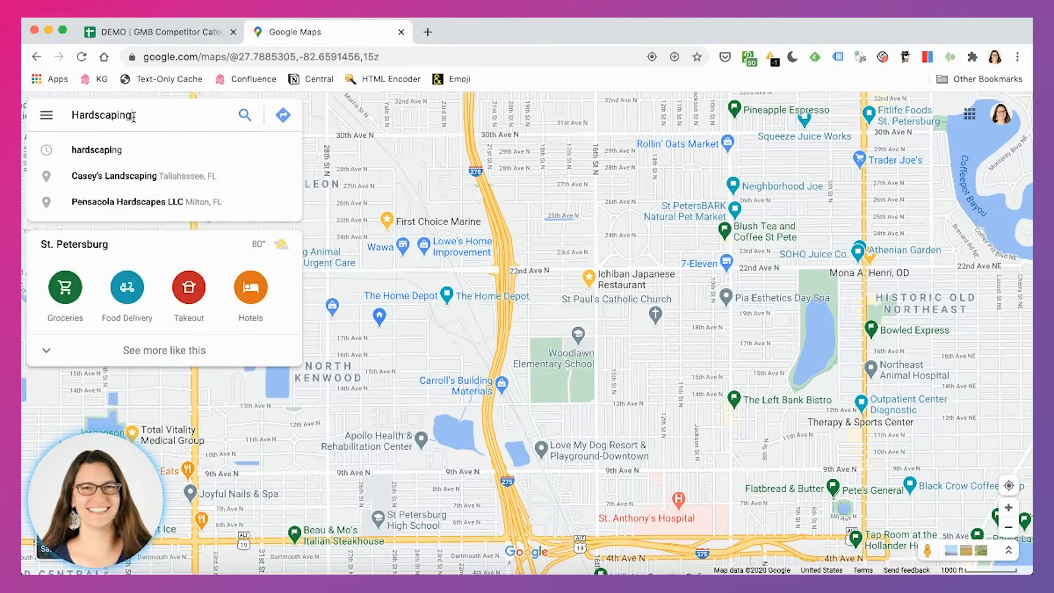
left_click(167, 145)
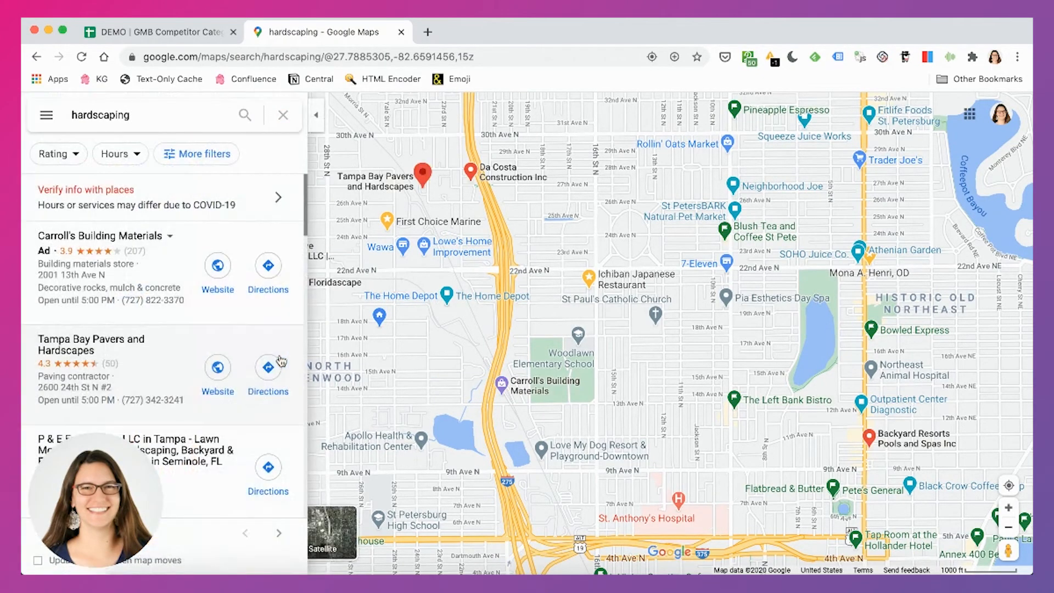
scroll(172, 396, "down", 5)
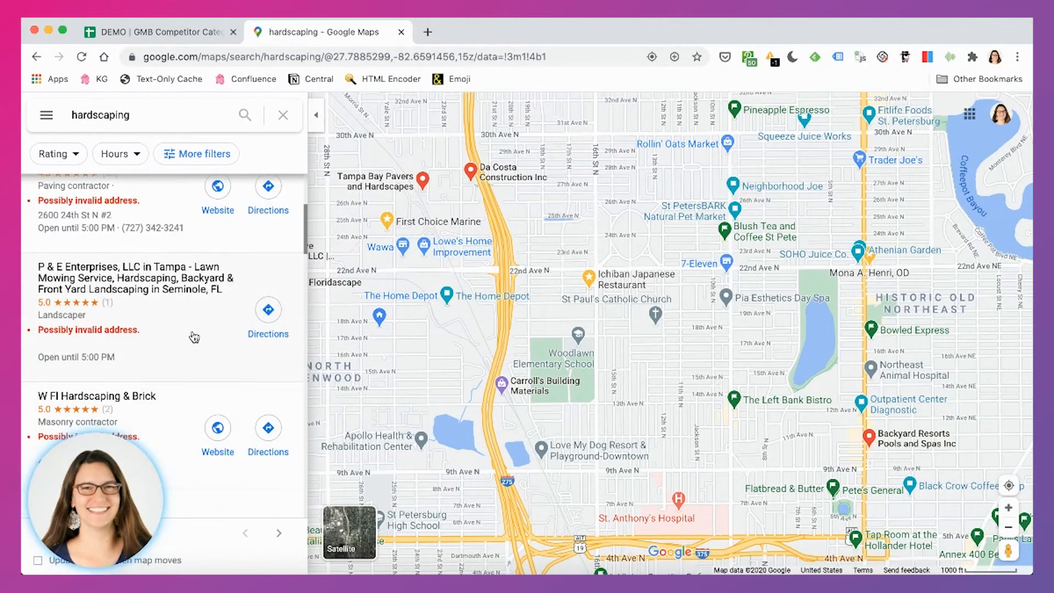
Open the P & E Enterprises listing in Google Maps and copy its full business name into the rank 2 row's Business Name cell.
left_click(194, 338)
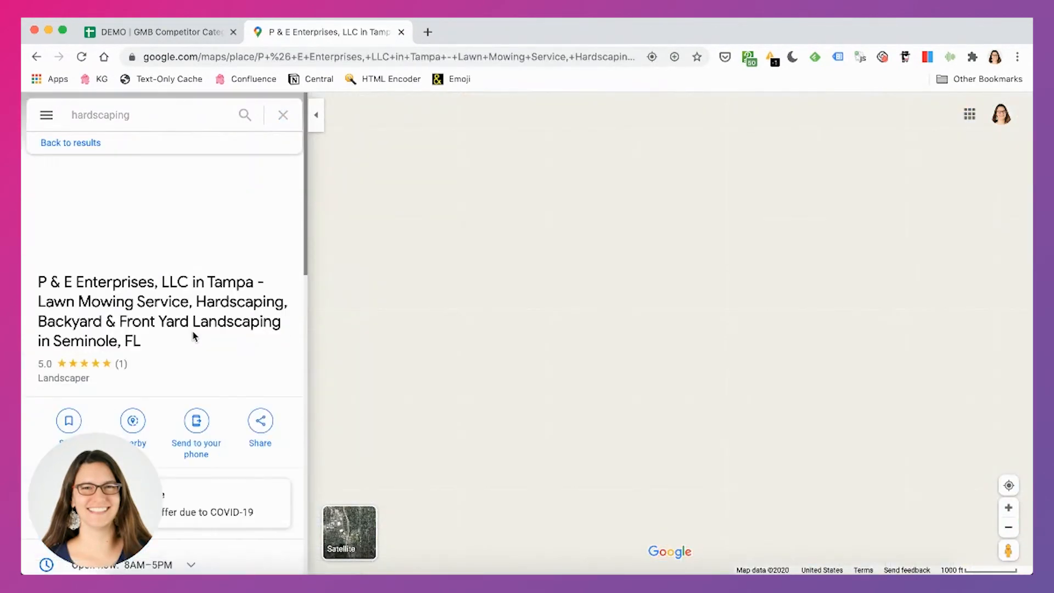
left_click_drag(39, 282, 154, 343)
left_click(178, 34)
left_click(284, 327)
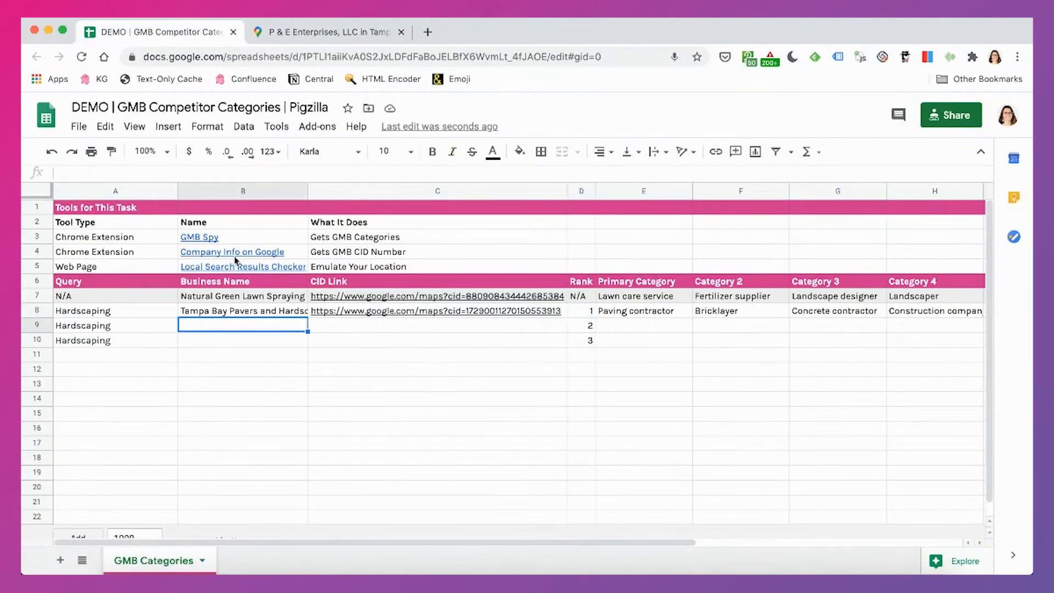
key("super+v")
key("Return")
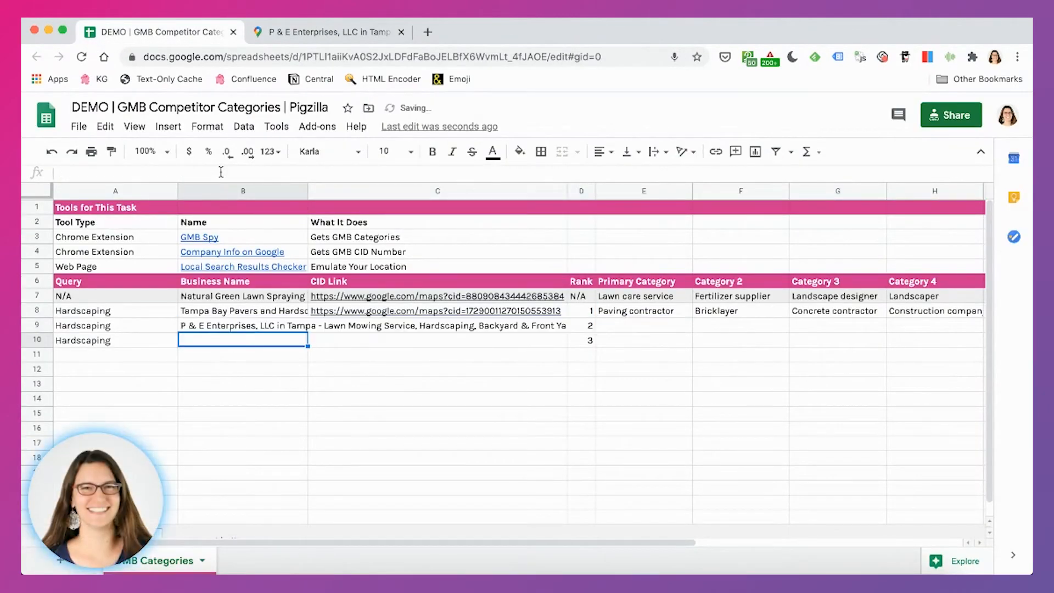
Copy the P & E Enterprises CID link from the company information extension into the rank 2 row's CID Link cell.
left_click(328, 32)
left_click(927, 57)
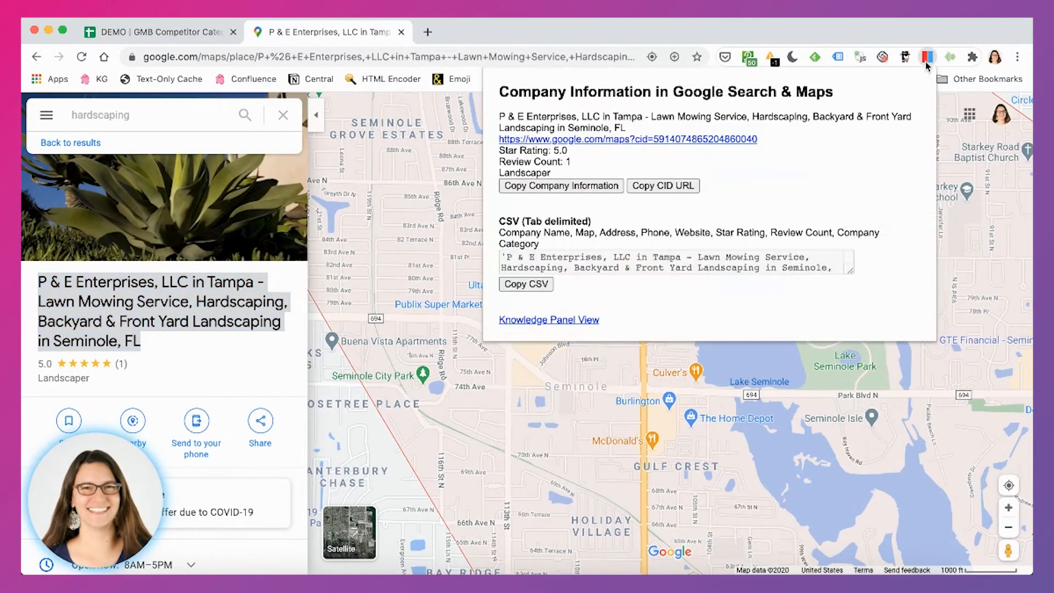
right_click(590, 143)
left_click(636, 202)
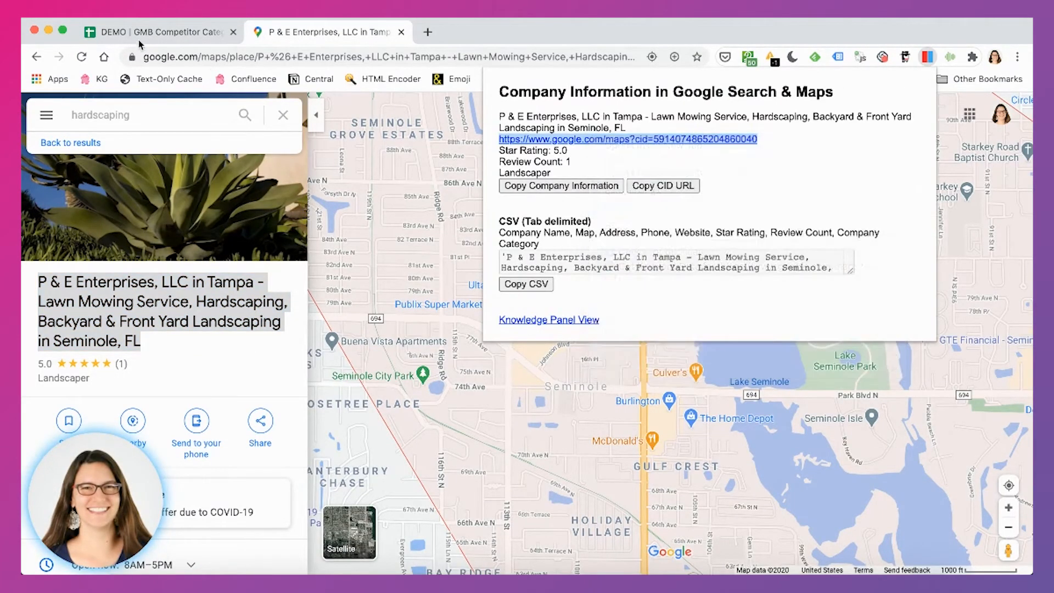
left_click(160, 32)
left_click(341, 326)
key("super+v")
key("Return")
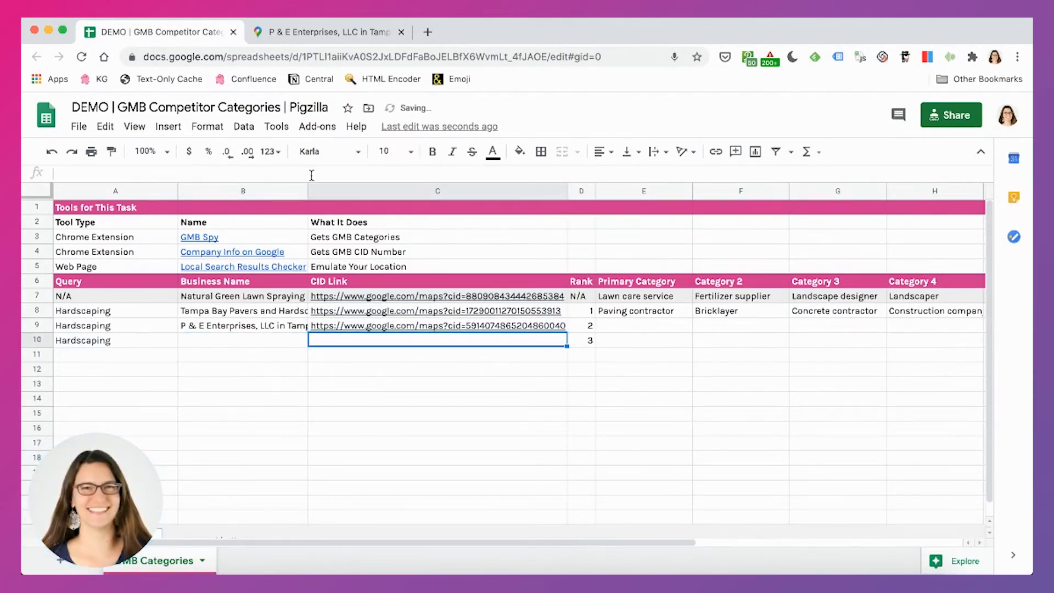
Copy the categories Landscaper, Landscape designer and Lawn care service from GMB Spy and paste them starting at the rank 2 row's Primary Category cell.
key("Up")
key("Right")
key("Right")
left_click(314, 33)
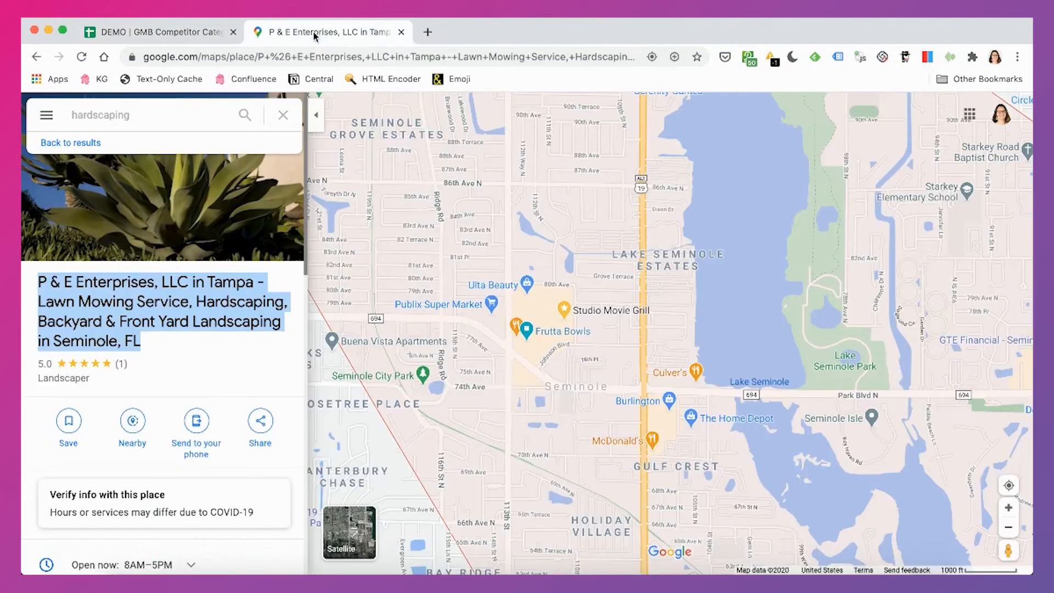
left_click(183, 312)
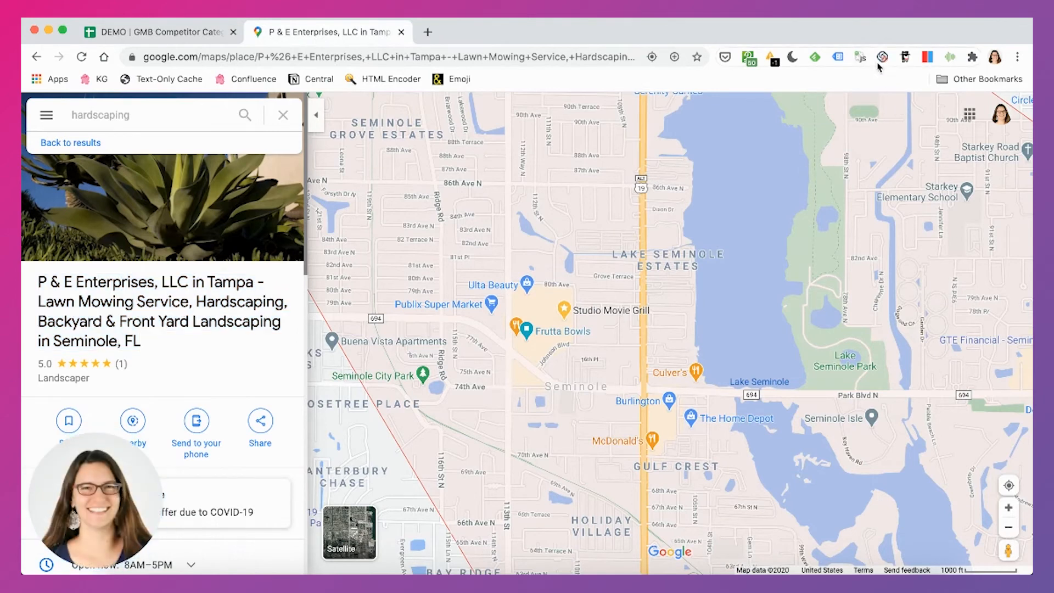
left_click(906, 56)
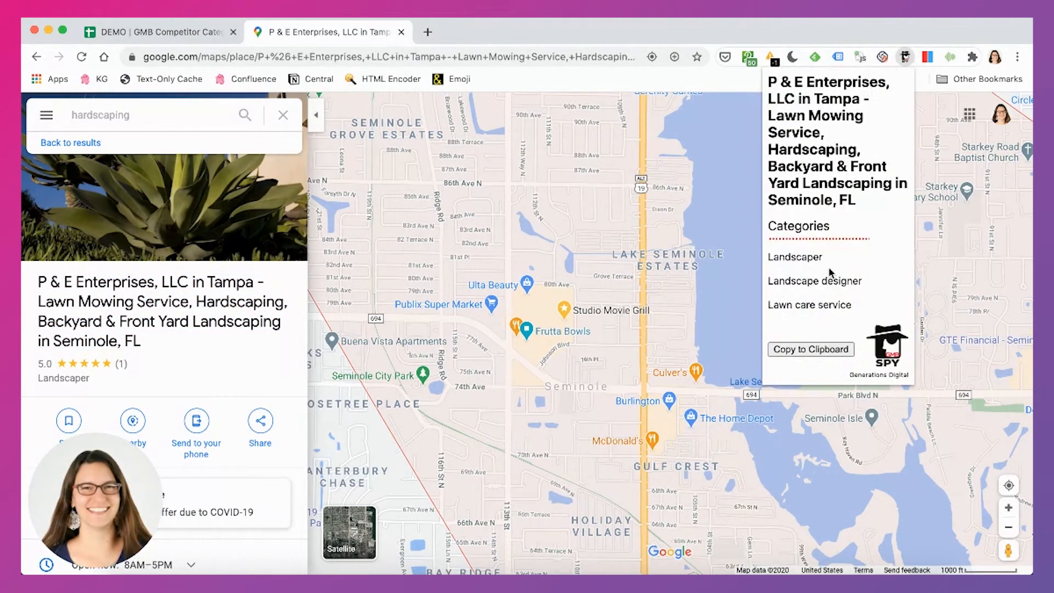
left_click_drag(769, 256, 861, 311)
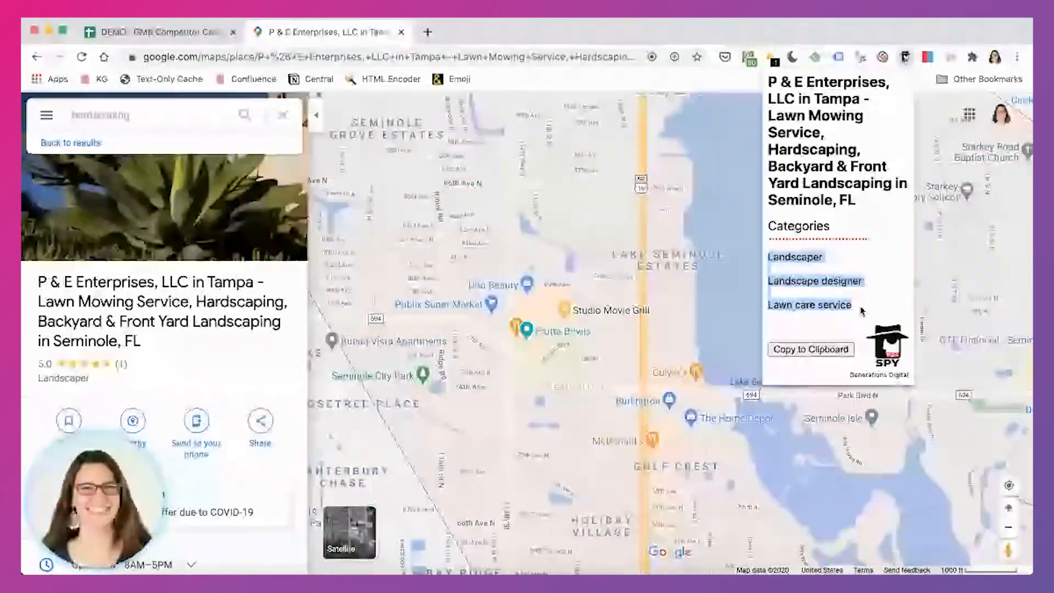
left_click(159, 32)
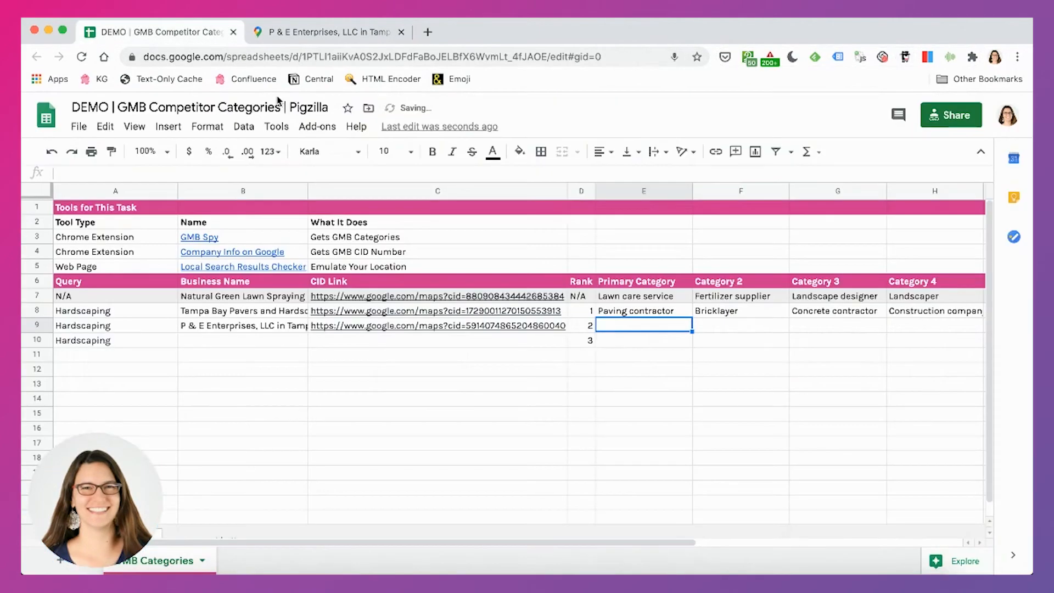
right_click(637, 330)
mouse_move(692, 215)
left_click(835, 220)
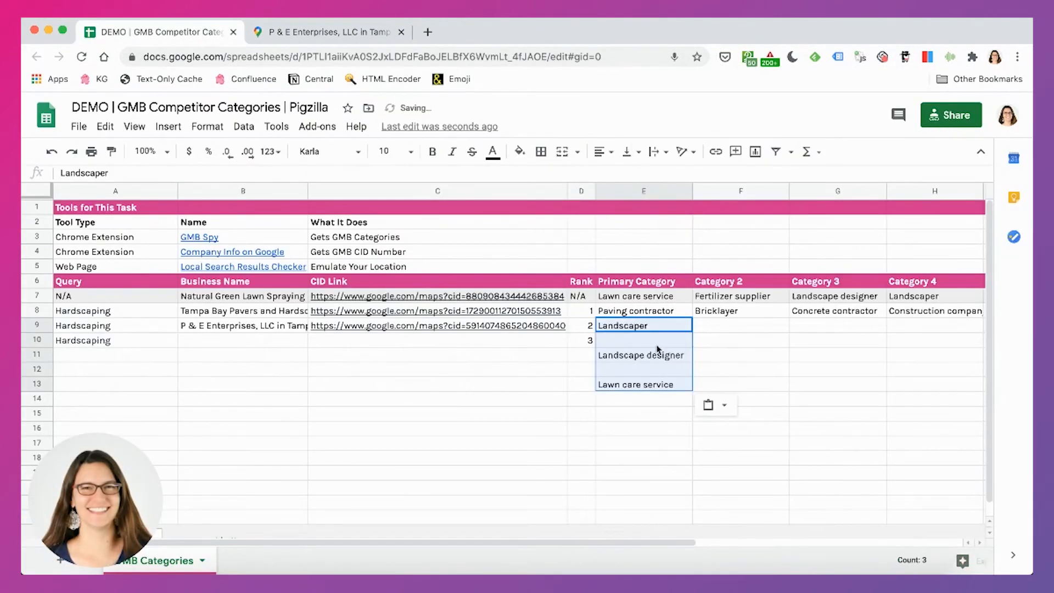
Move Landscape designer into Category 2 and Lawn care service into Category 3 of the rank 2 row.
left_click_drag(687, 344, 785, 315)
left_click(637, 384)
left_click_drag(636, 378, 831, 318)
left_click(582, 398)
Compare the categories of Natural Green Lawn Spraying with those of the rank 1 and rank 2 competitors, and check the rank 1 primary category and query.
left_click_drag(649, 543, 571, 553)
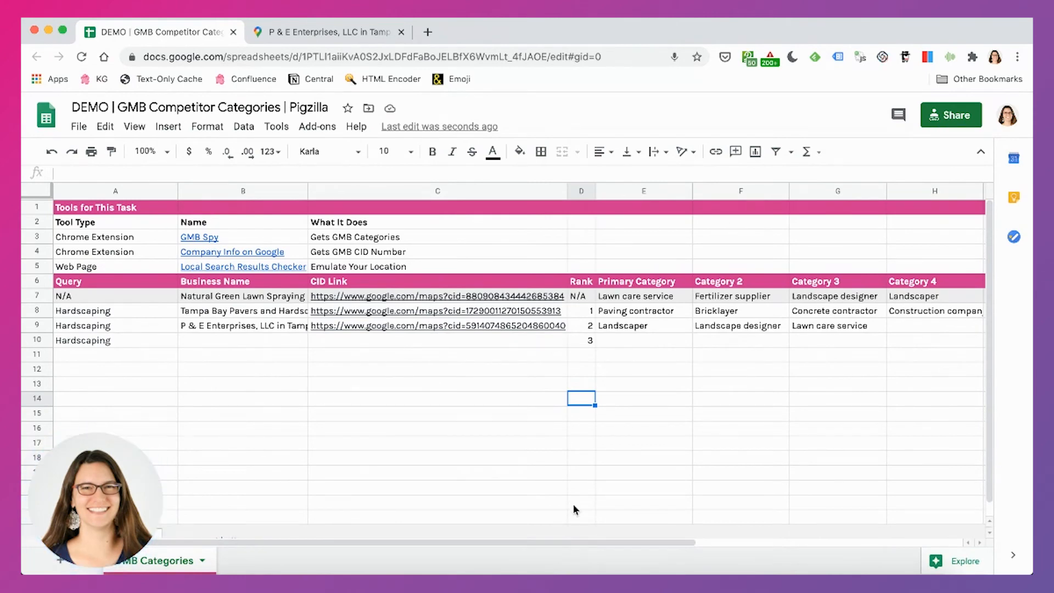
left_click_drag(664, 548, 803, 548)
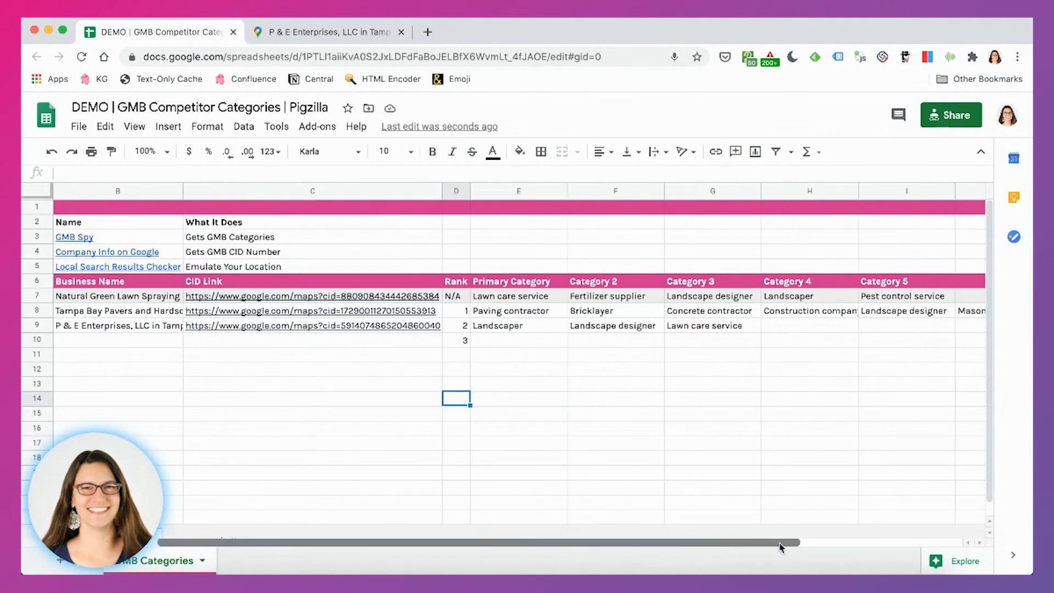
left_click_drag(521, 302, 926, 299)
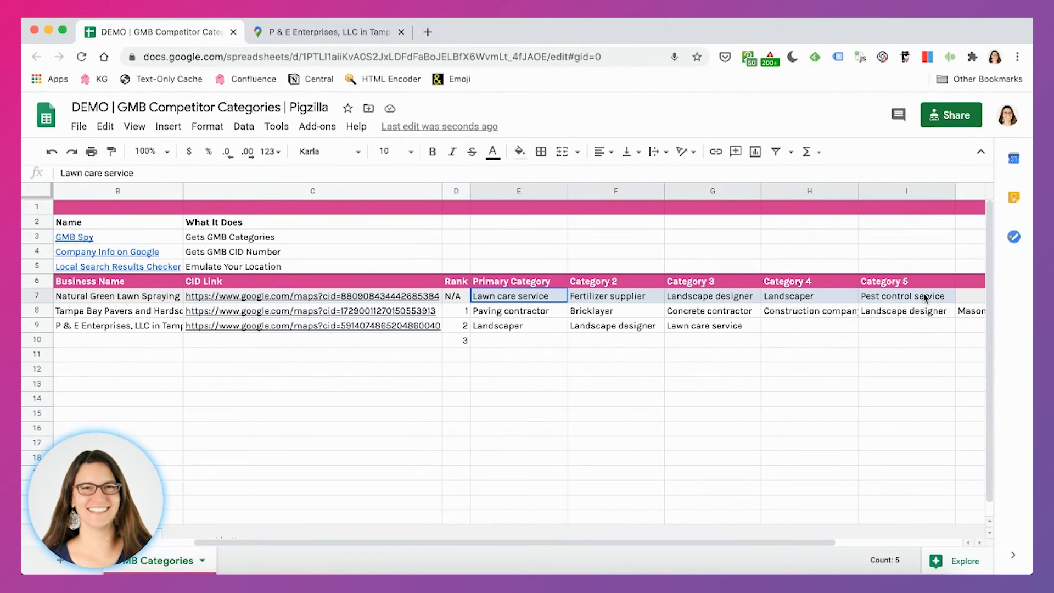
left_click_drag(511, 316, 928, 326)
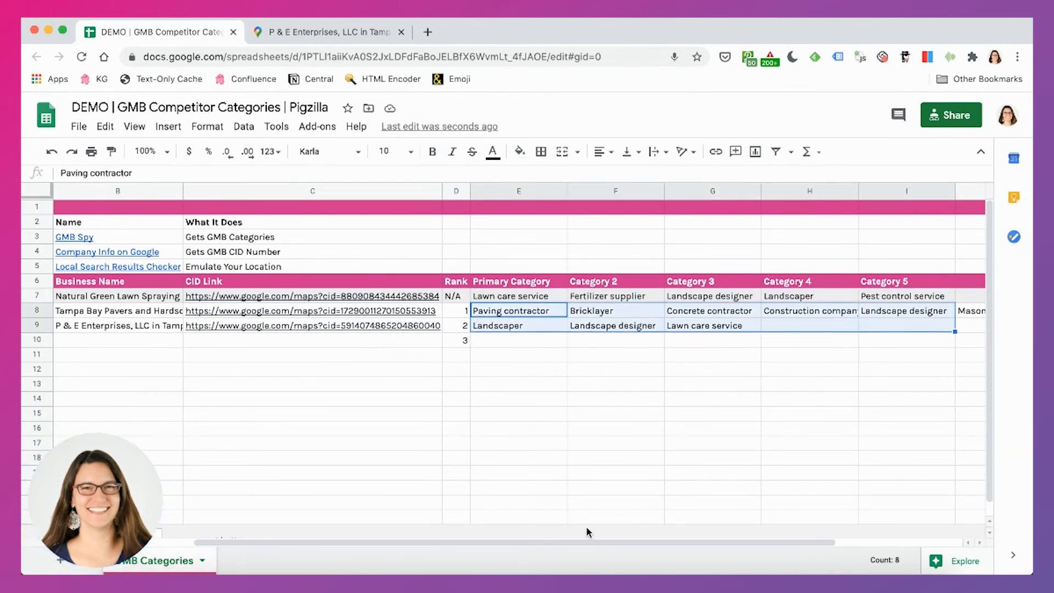
mouse_move(589, 541)
left_mouse_down()
mouse_move(657, 542)
mouse_move(604, 543)
left_mouse_up()
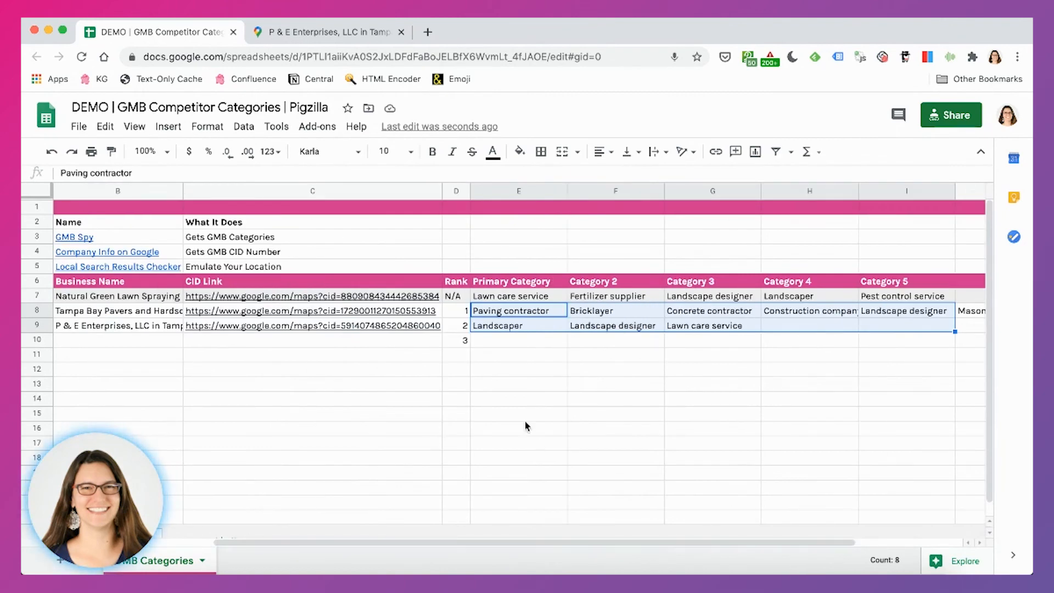
left_click(486, 386)
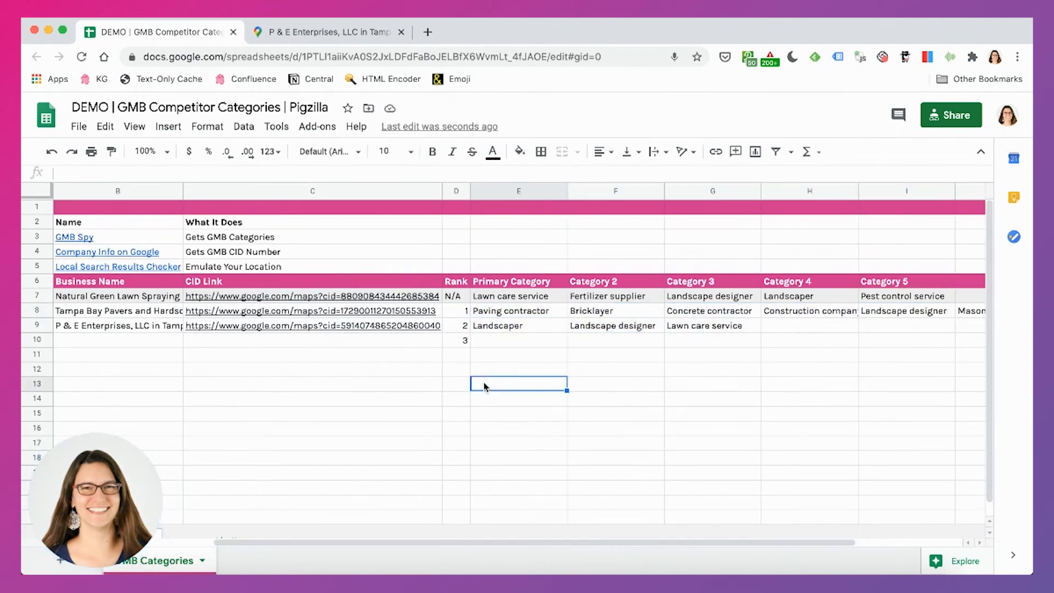
left_click(492, 311)
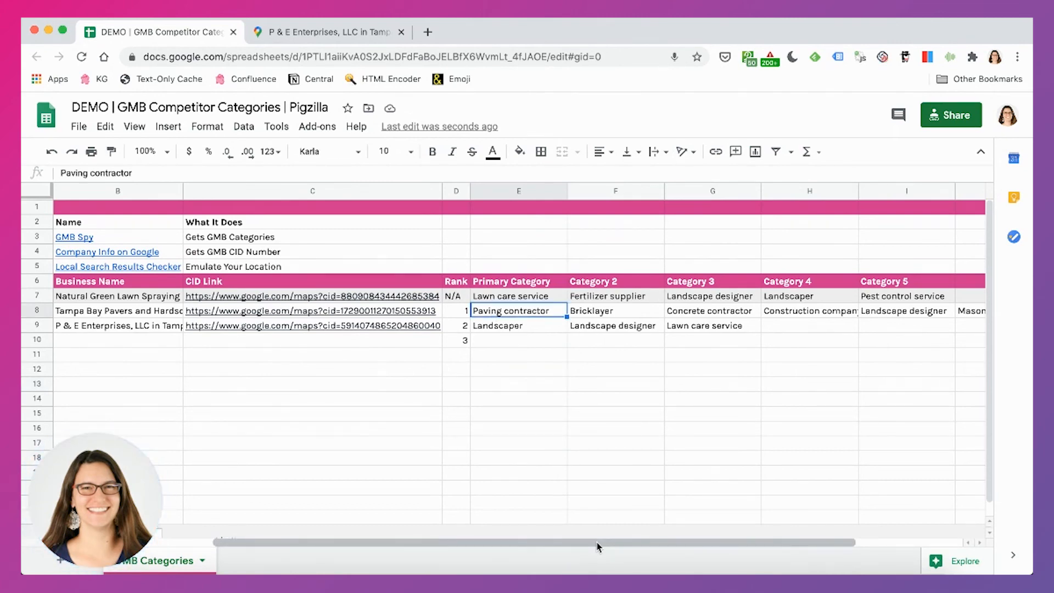
left_click_drag(597, 546, 538, 543)
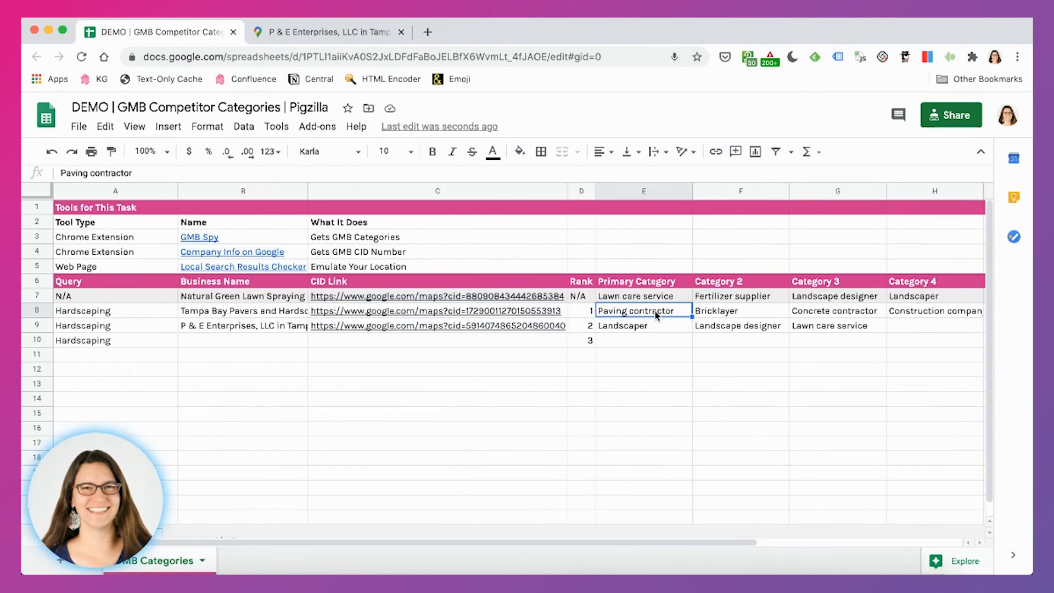
left_click(108, 312)
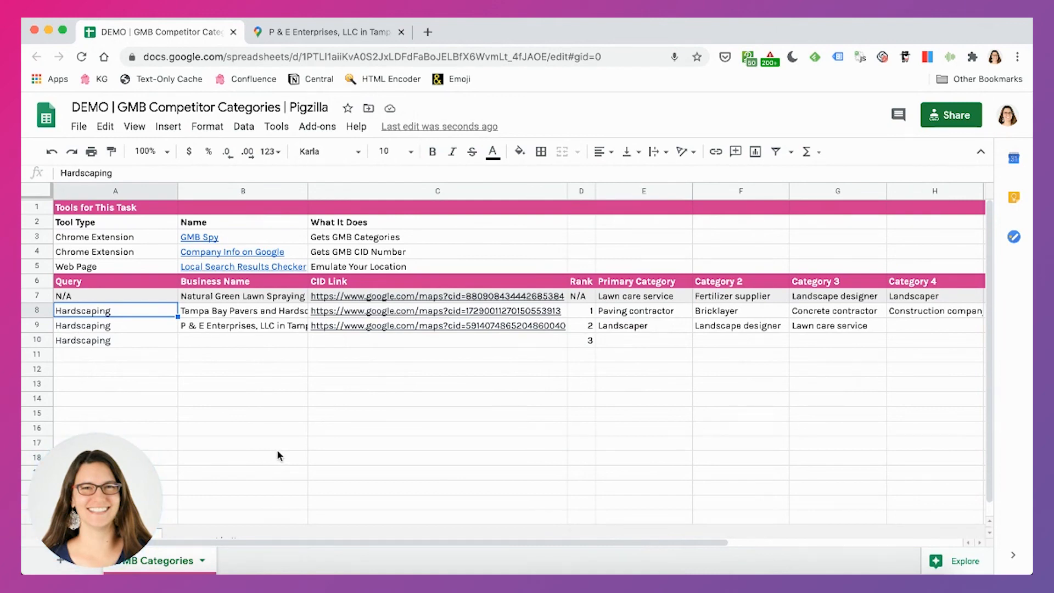